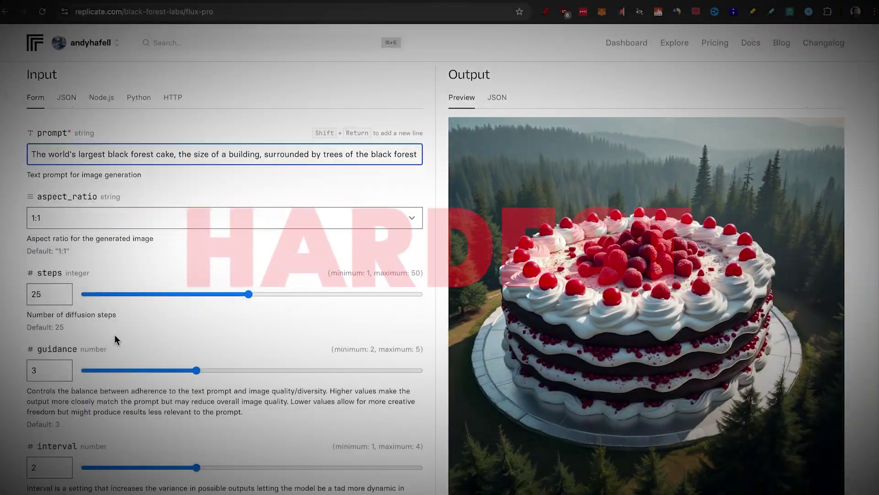
Step: Raise flux-pro's output quality from 80 to 100 and pick an image aspect ratio
scroll(115, 334, down, 8)
drag(351, 413, 436, 413)
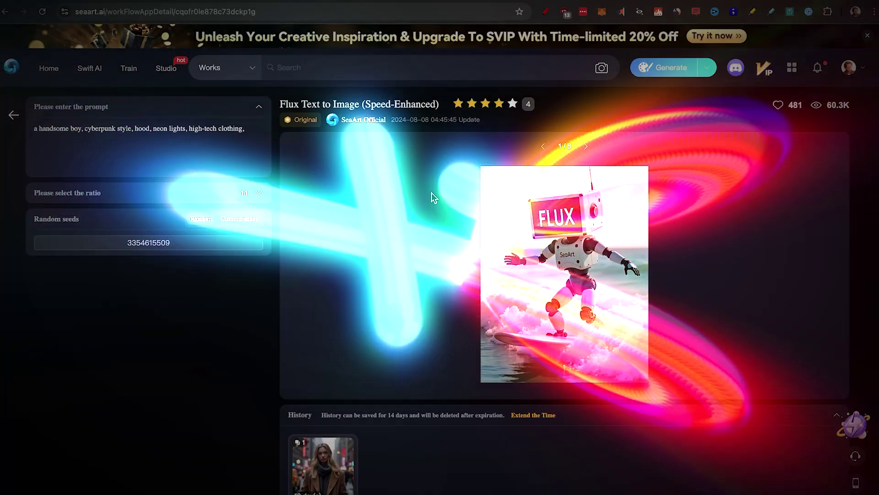
click(259, 195)
scroll(183, 275, down, 2)
click(114, 313)
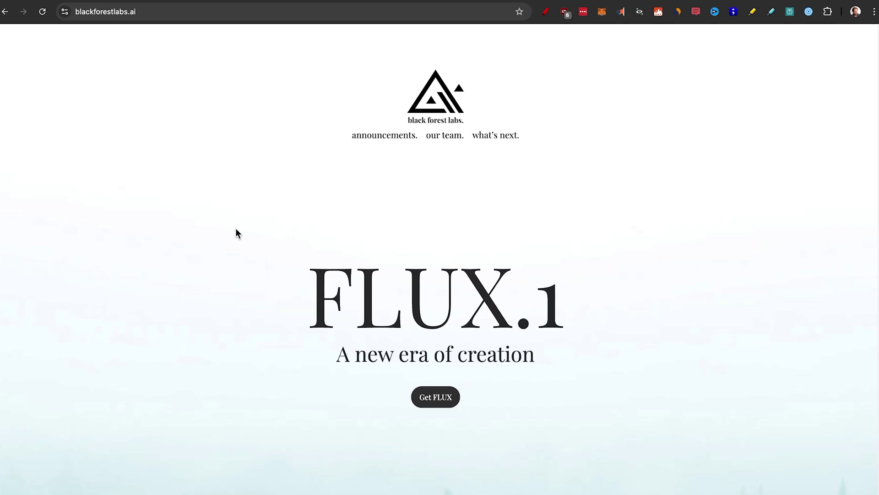
scroll(236, 229, down, 5)
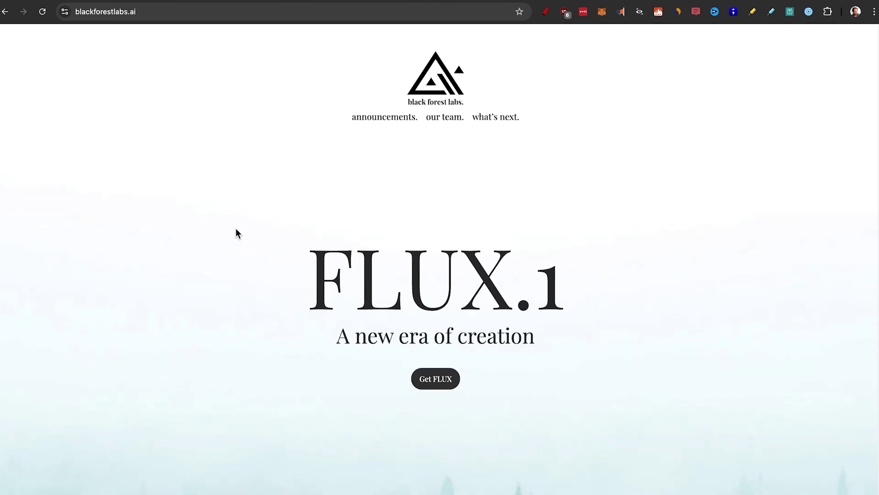
scroll(236, 229, down, 10)
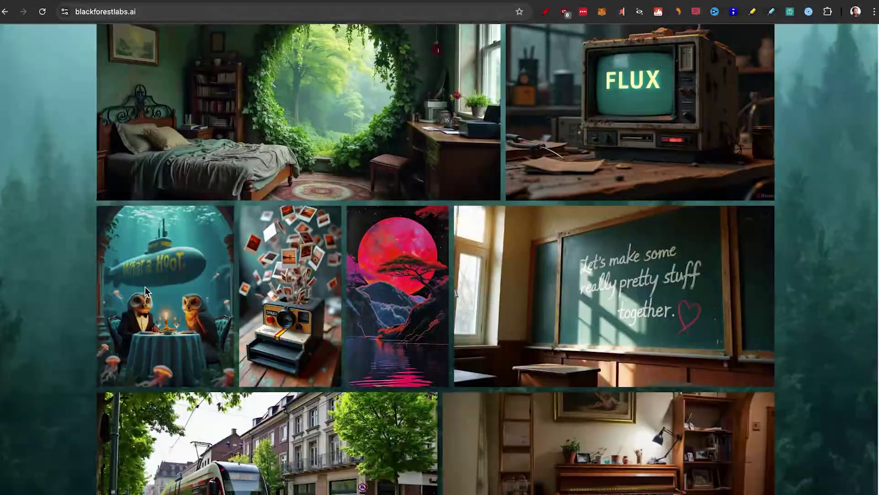
scroll(414, 402, down, 3)
scroll(372, 401, down, 6)
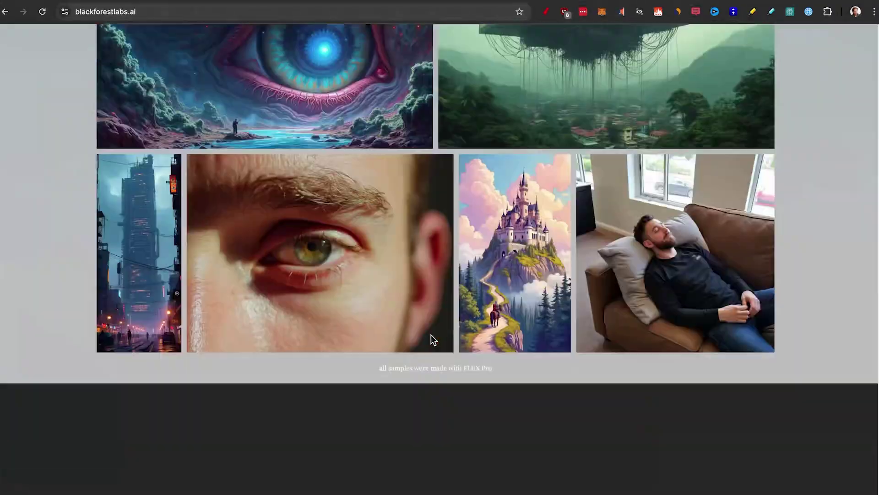
scroll(434, 340, down, 3)
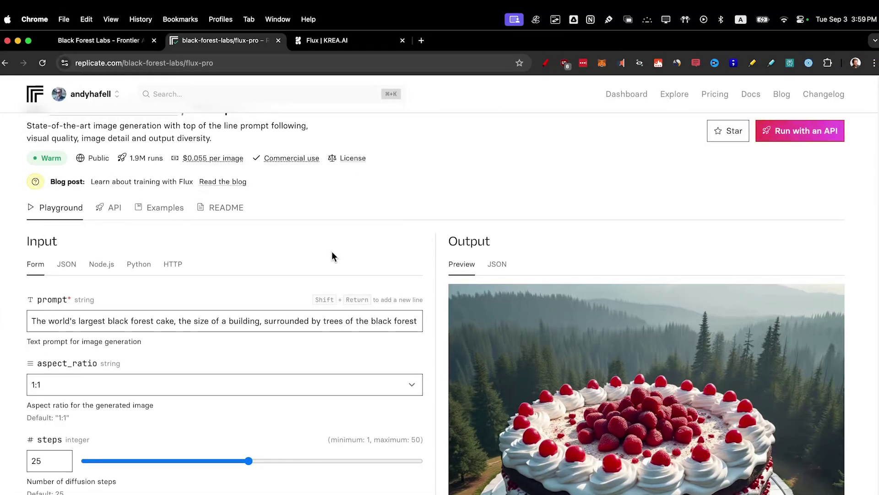
Step: Scroll to flux-pro's Pricing section to check the $0.055 per-image price, then return to the playground
scroll(414, 253, down, 1)
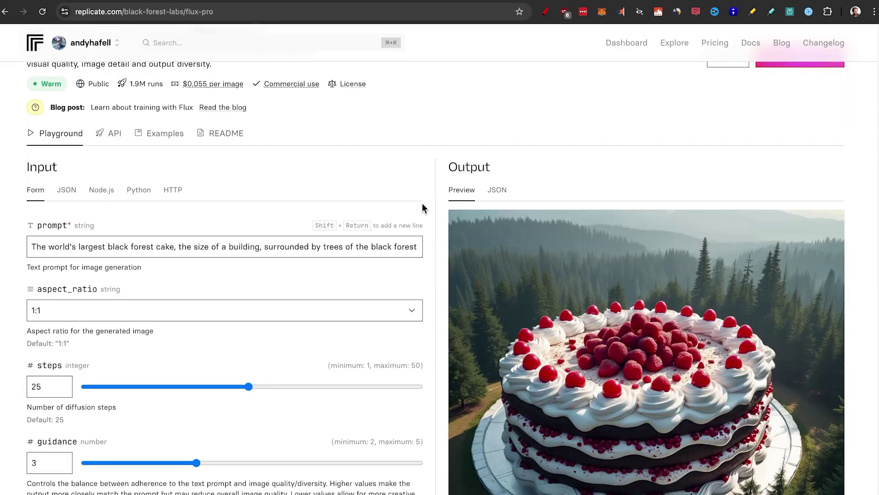
scroll(545, 327, down, 3)
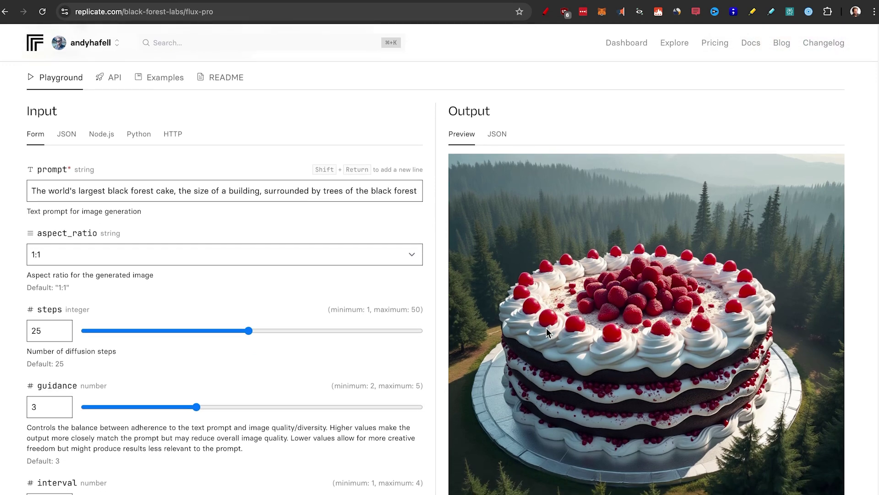
scroll(437, 349, up, 3)
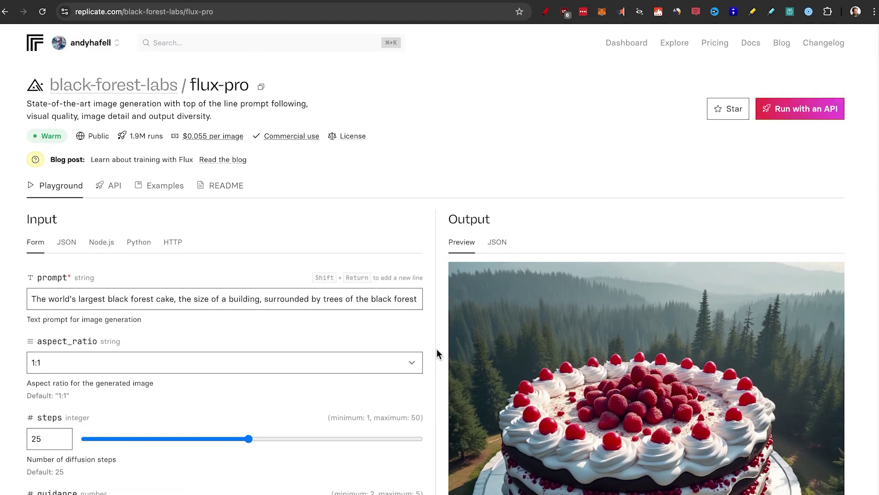
scroll(437, 351, down, 10)
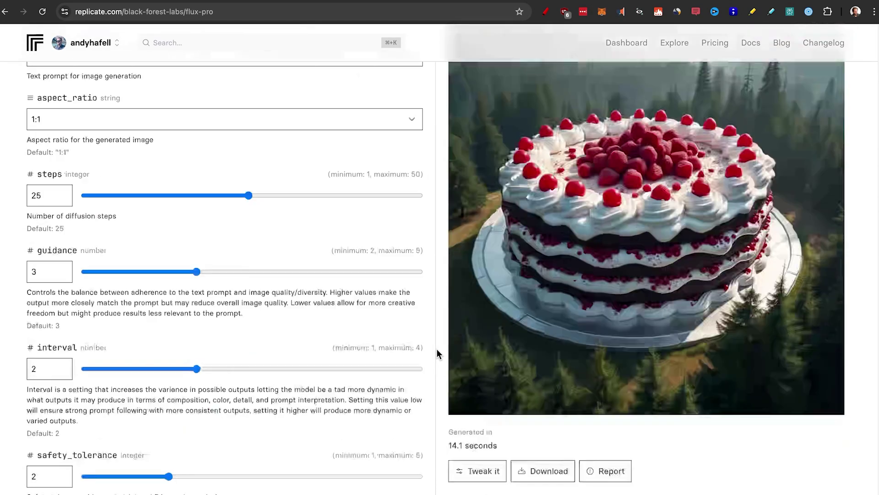
scroll(436, 354, down, 8)
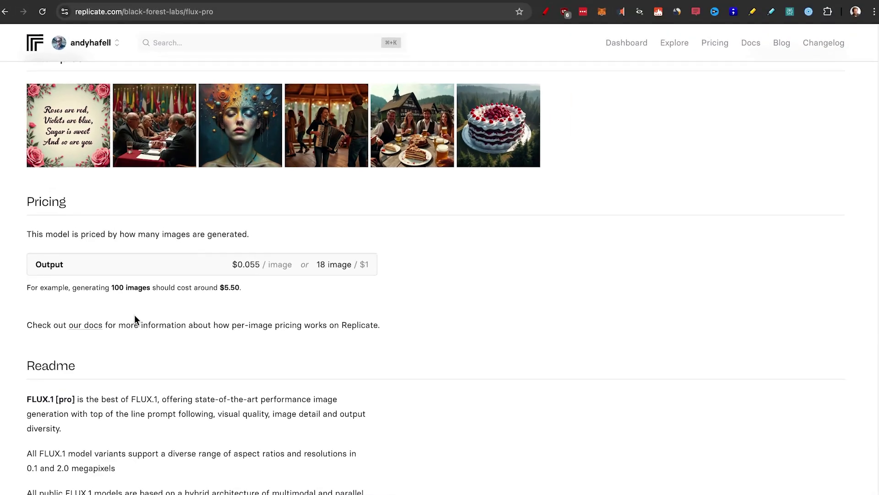
scroll(159, 353, up, 8)
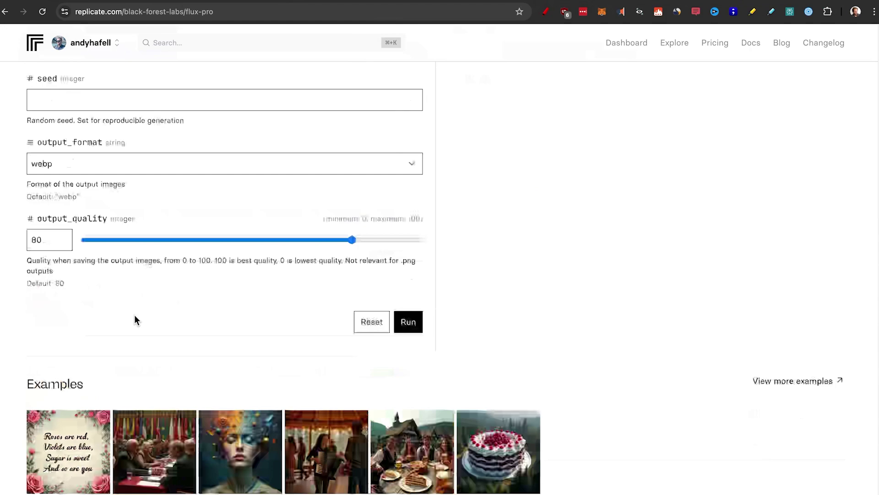
scroll(136, 319, up, 10)
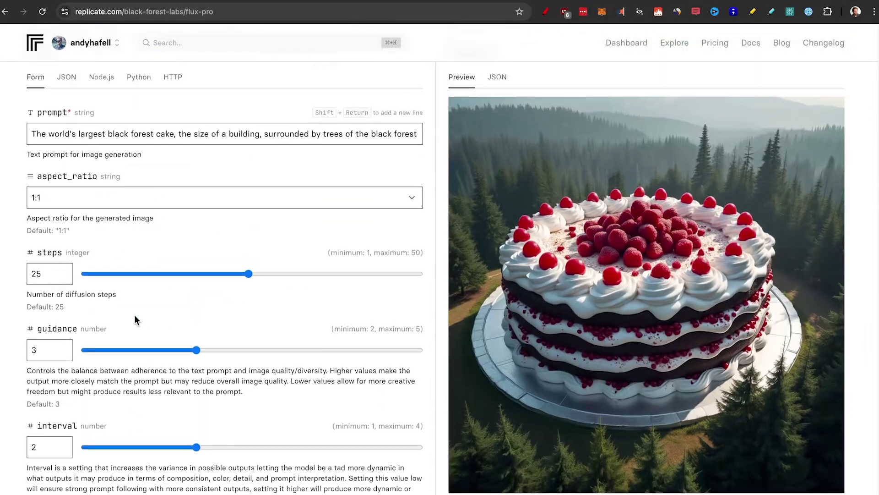
scroll(133, 315, up, 4)
Step: Switch flux-pro's output format to jpg and raise output quality to the maximum 100
click(123, 303)
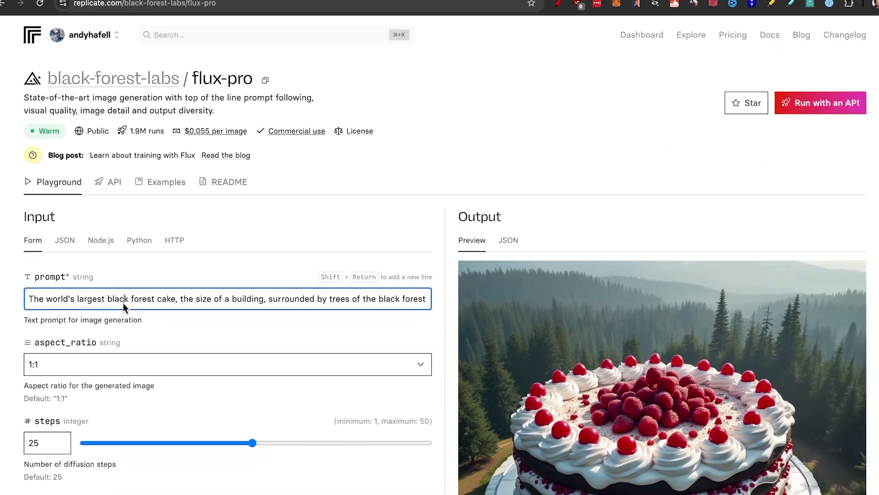
scroll(94, 367, down, 2)
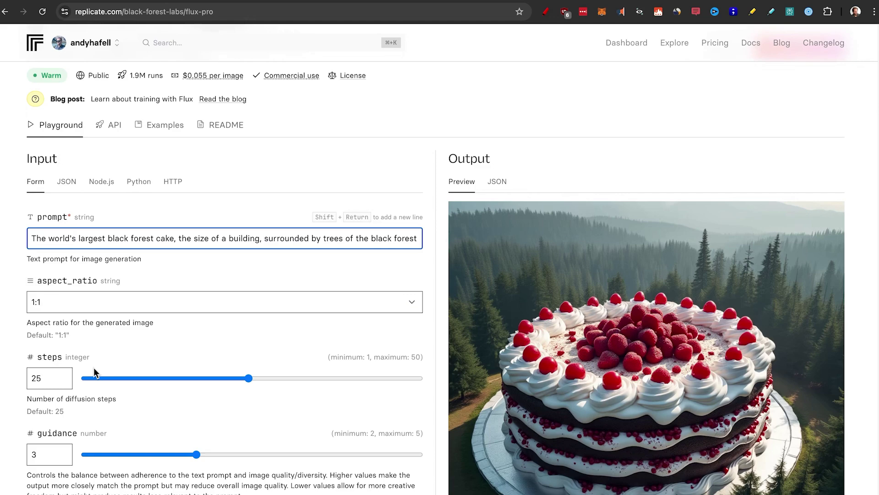
scroll(93, 371, down, 3)
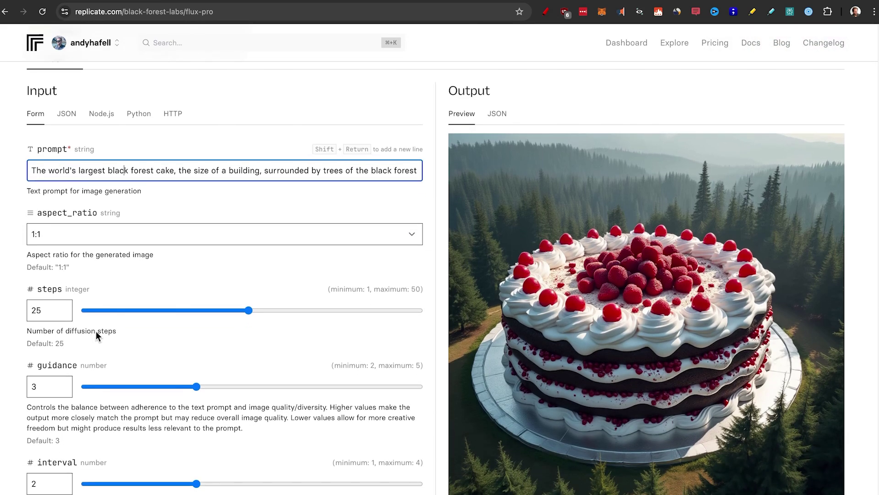
scroll(115, 339, down, 5)
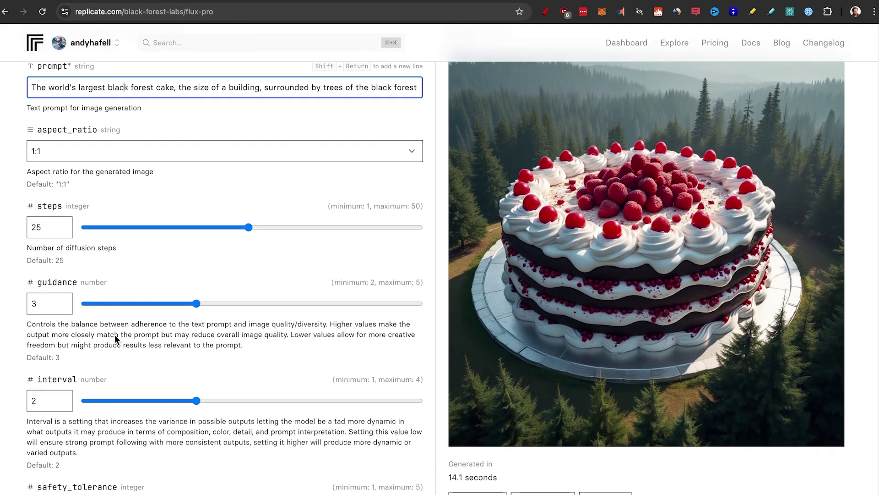
scroll(115, 339, down, 5)
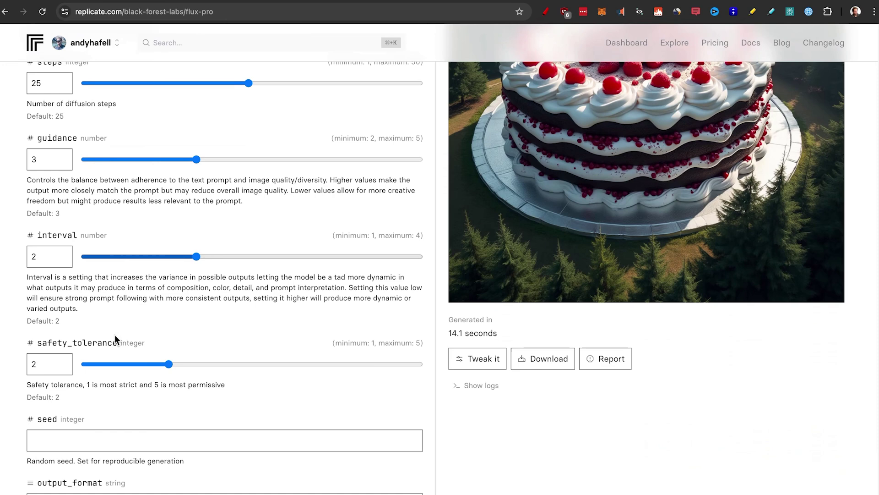
scroll(115, 339, down, 6)
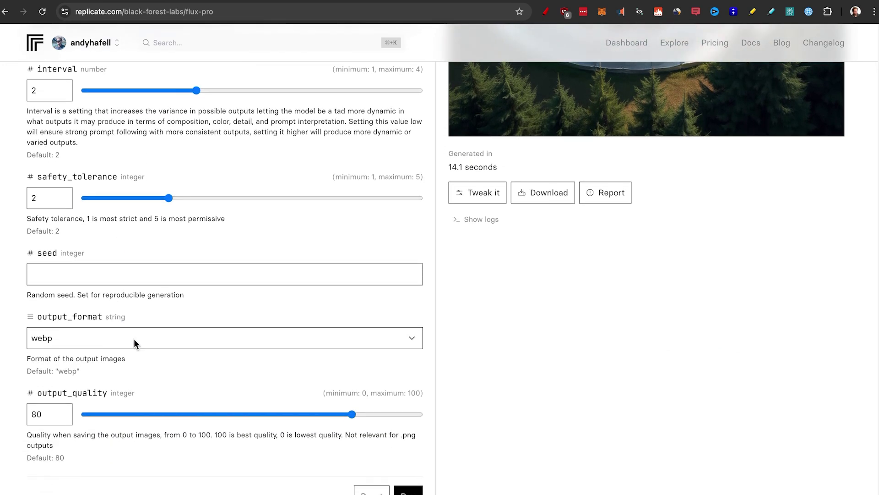
click(127, 343)
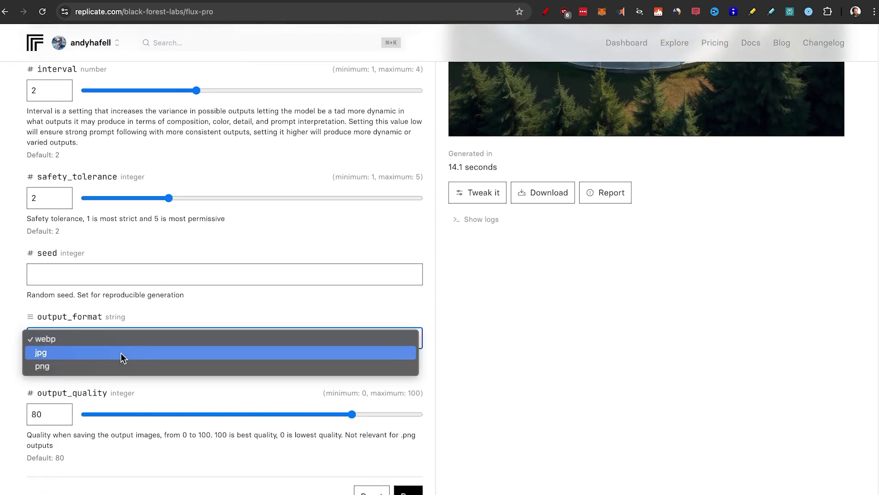
click(120, 353)
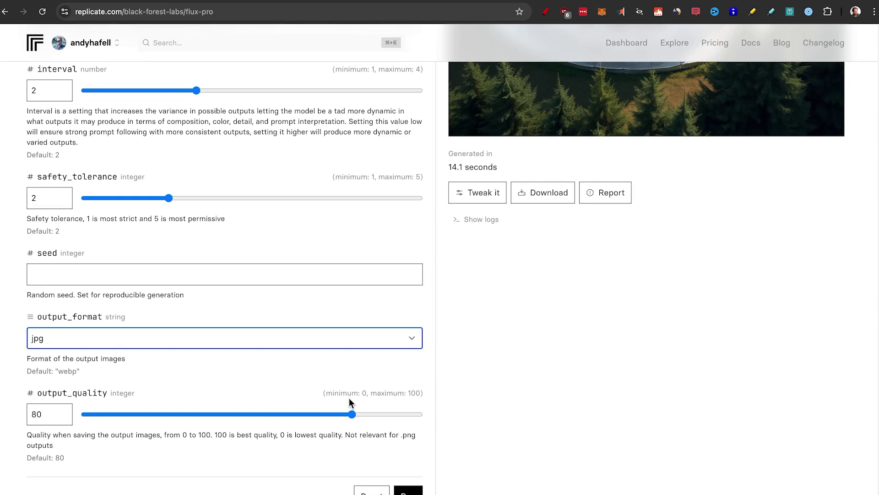
drag(355, 413, 427, 414)
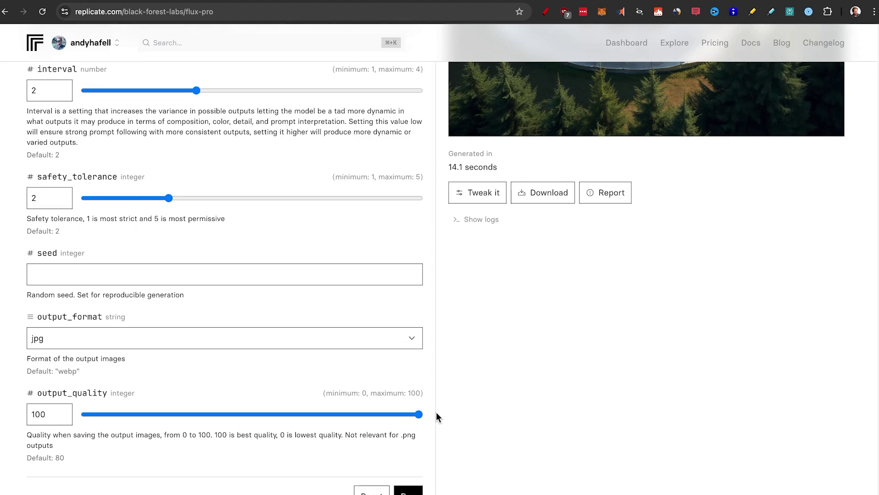
Step: Replace the cake prompt with the template '(Object) + (Background) + (Style)'
scroll(429, 420, down, 1)
click(411, 388)
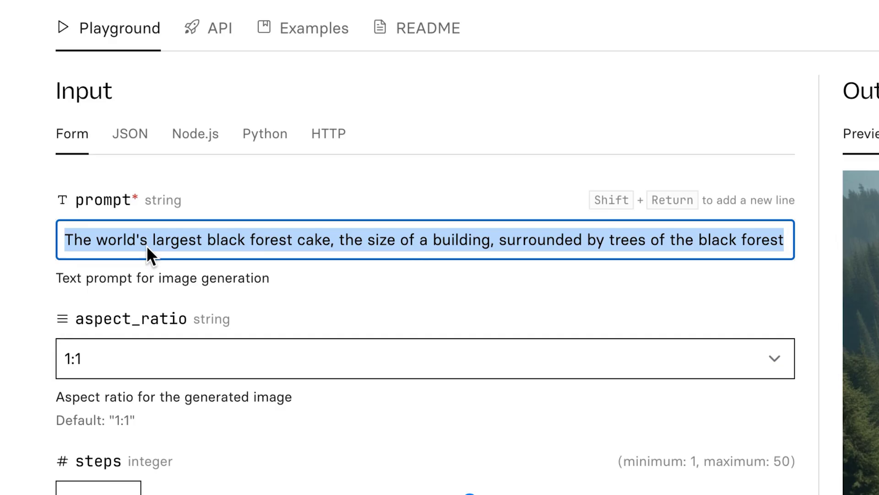
text(()
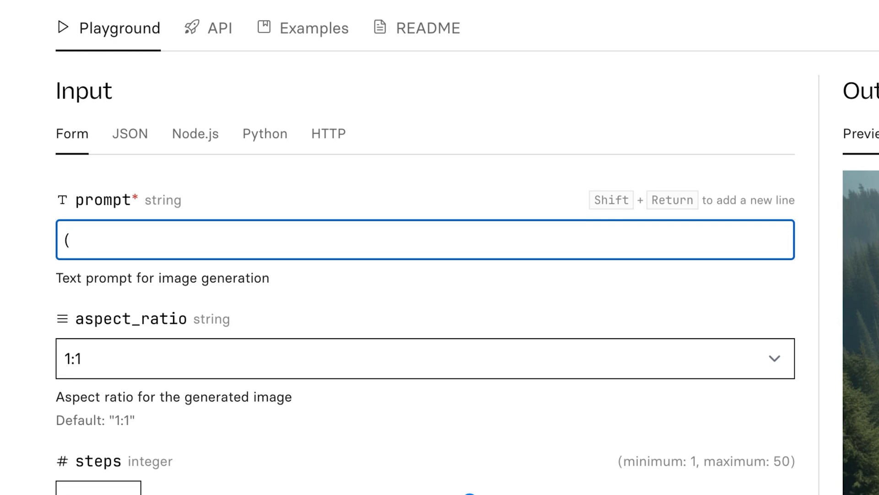
text(Object) + (Background) + (Style))
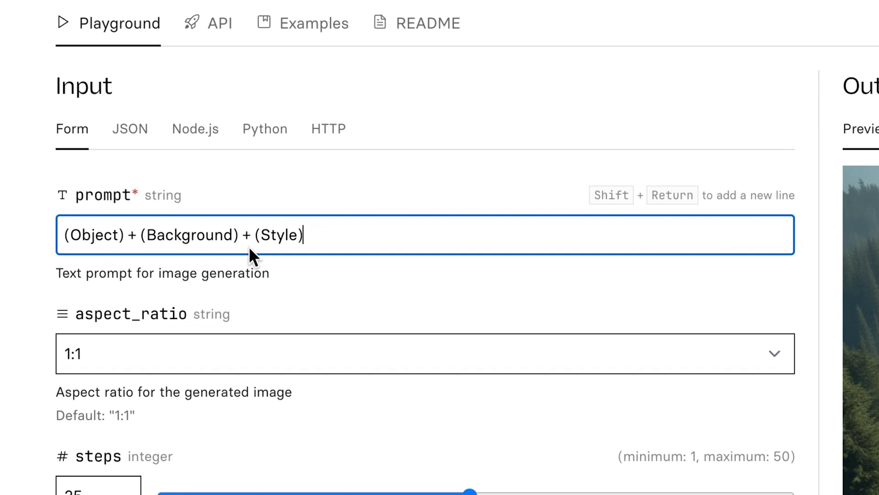
Step: Highlight the Object and Background placeholders in the template to explain each part
key(Home)
key(Right)
key(Right)
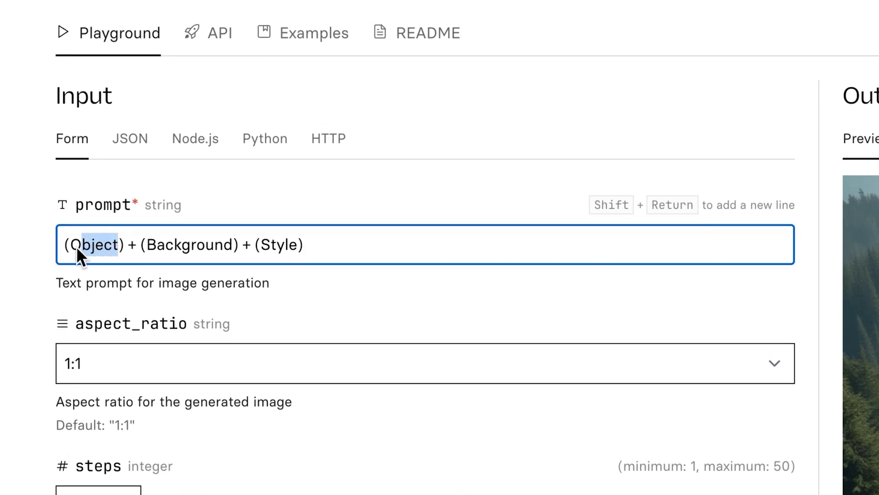
drag(147, 246, 295, 246)
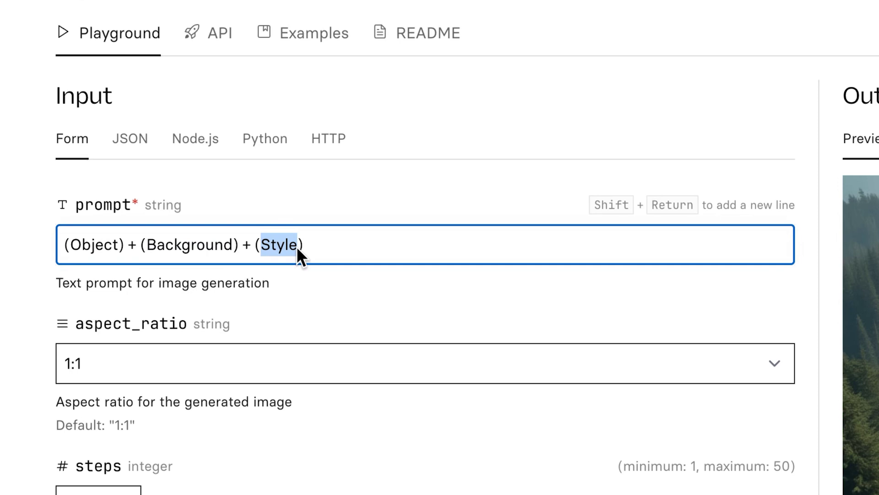
click(71, 246)
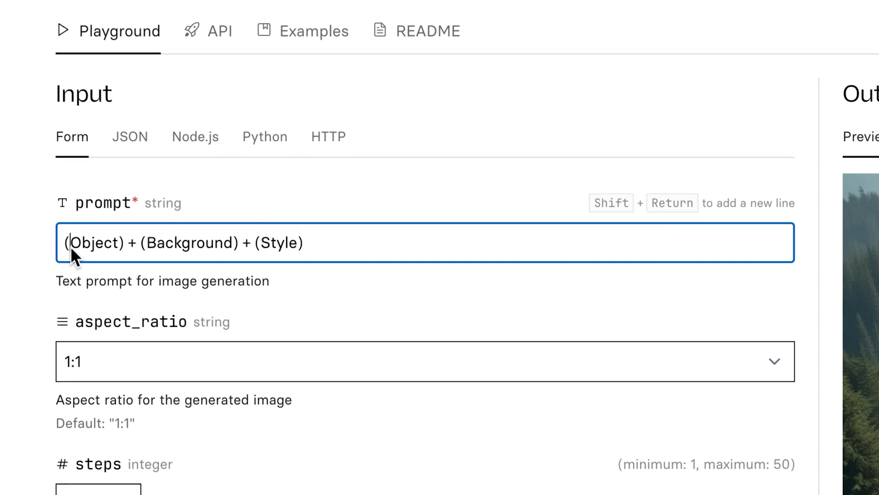
drag(86, 247, 103, 248)
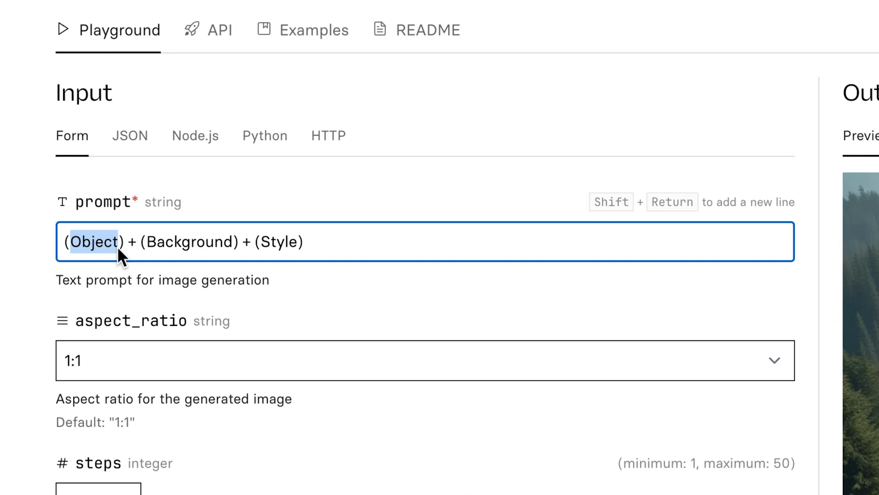
drag(142, 247, 238, 246)
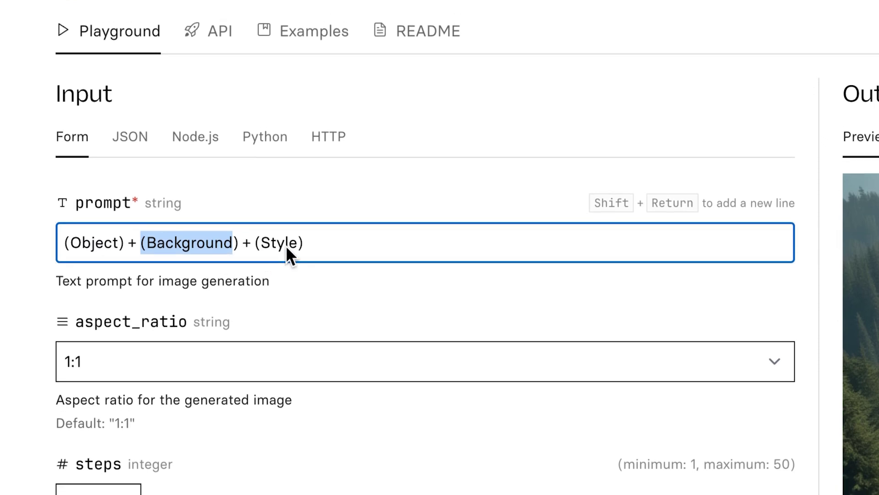
Step: Prompt an old box computer screen spelling 'Thanks for 100k subs' on a desk, 16:9, and run
triple_click(286, 248)
text(An old school box computer screen )
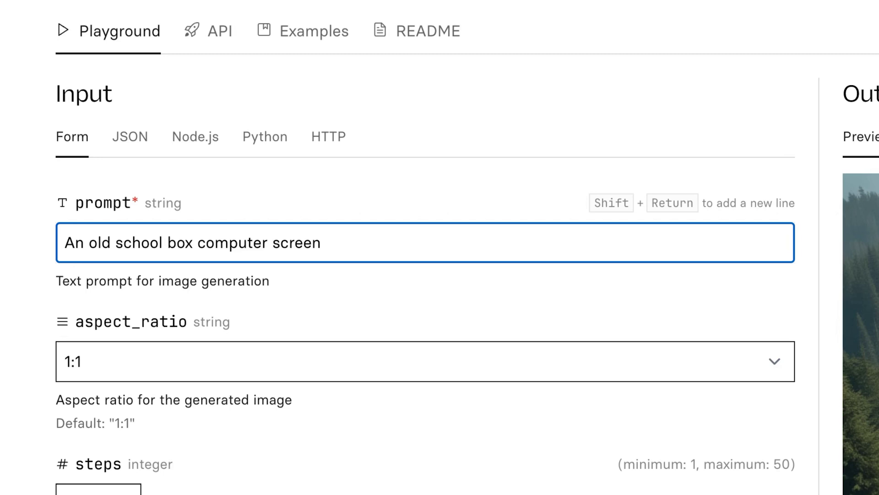
text(spelling the words ")
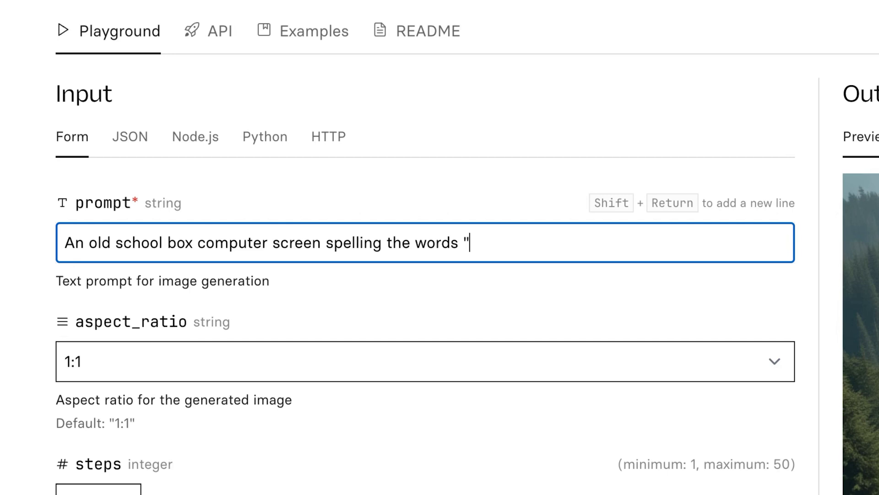
text(Thanks for 100k subs" )
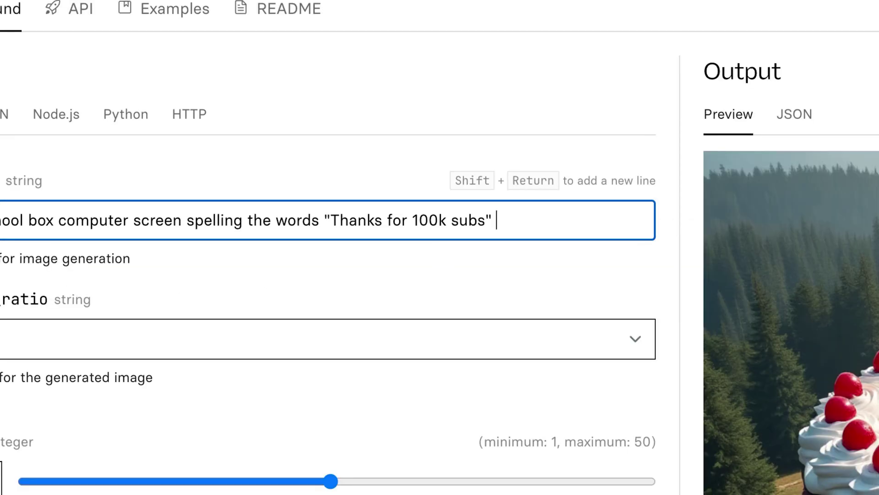
text(Sitting on a hom)
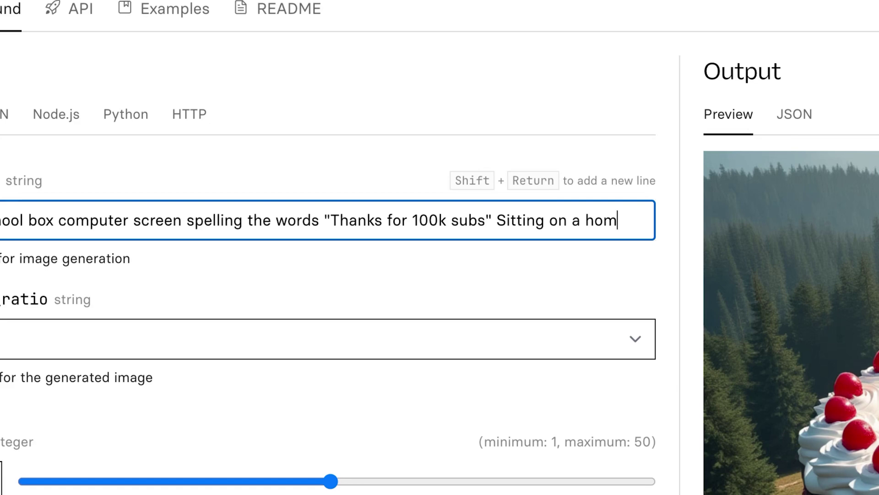
text(e desk with a )
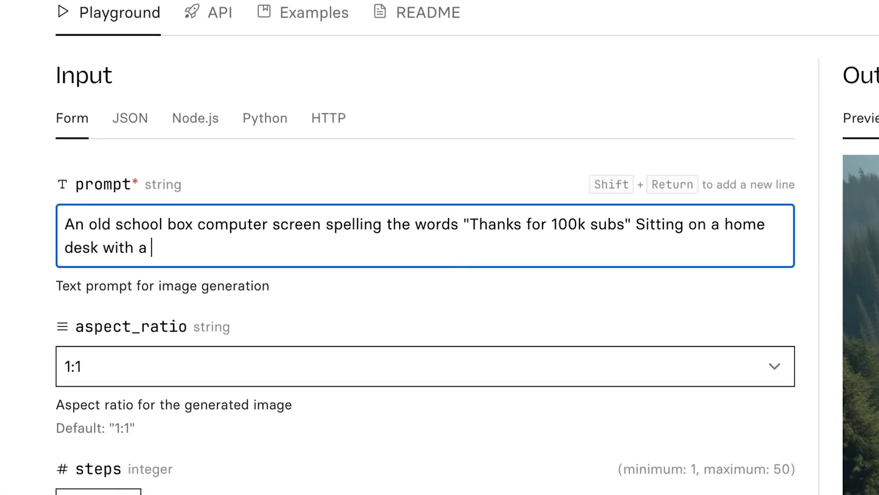
text(bunch of clutte)
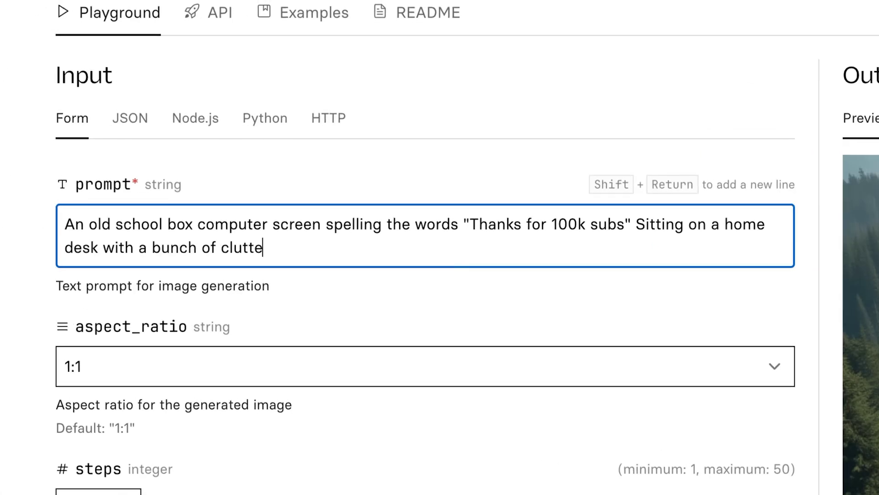
text(r around it like )
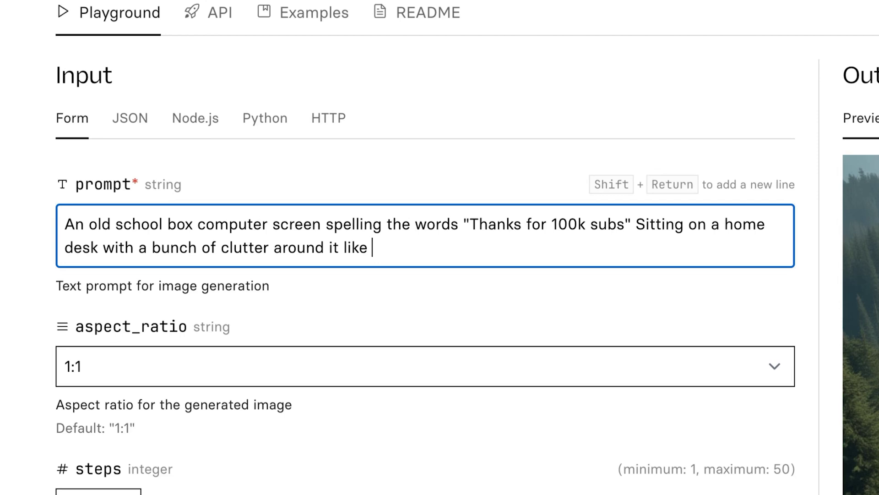
text(cables and en)
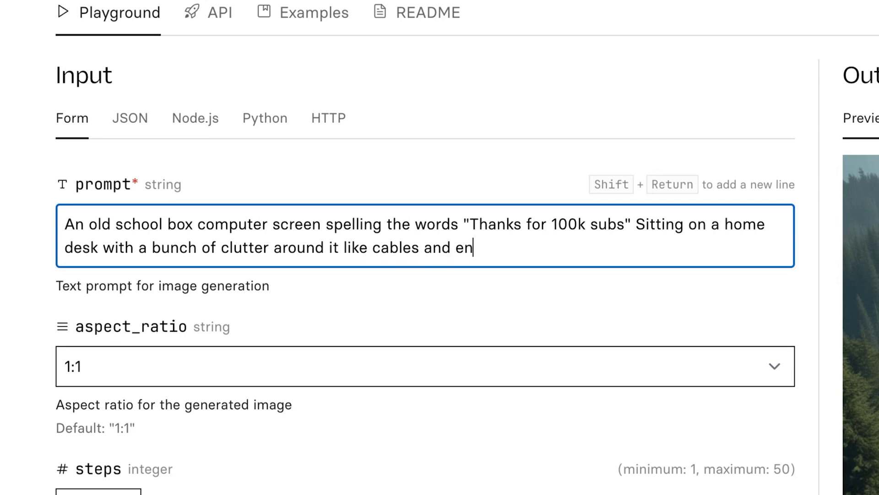
text(ergy drinks)
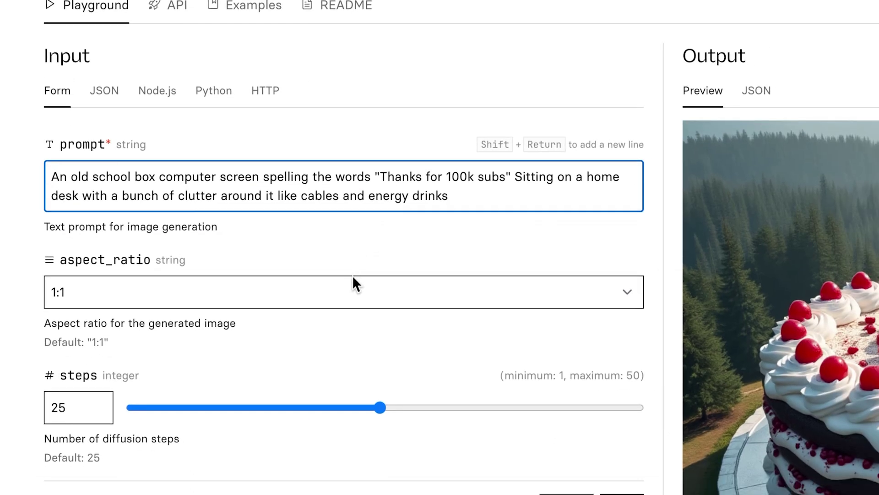
click(355, 284)
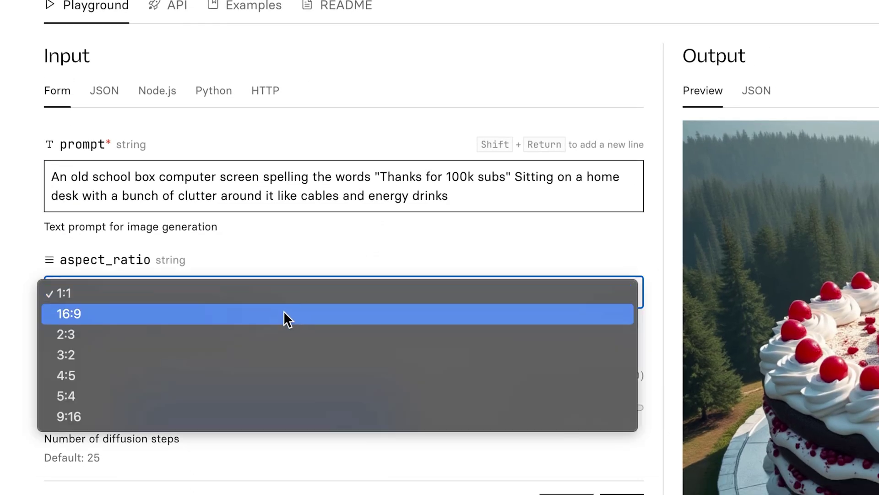
click(284, 314)
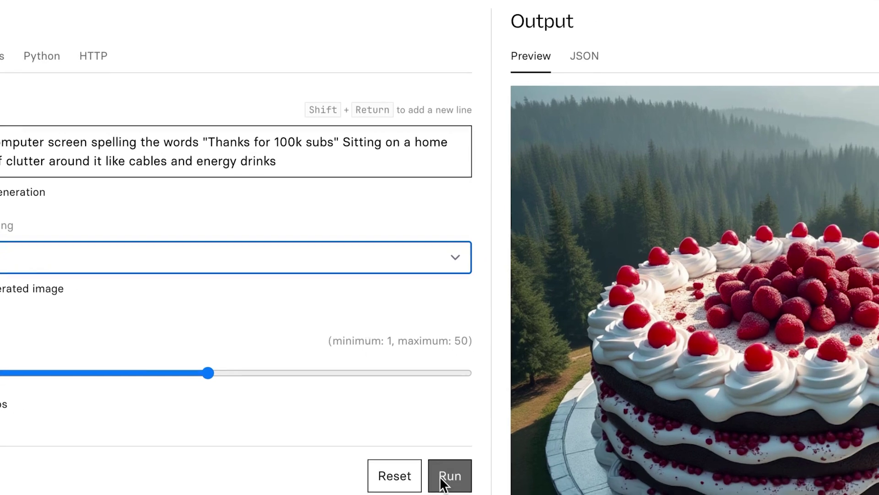
click(442, 481)
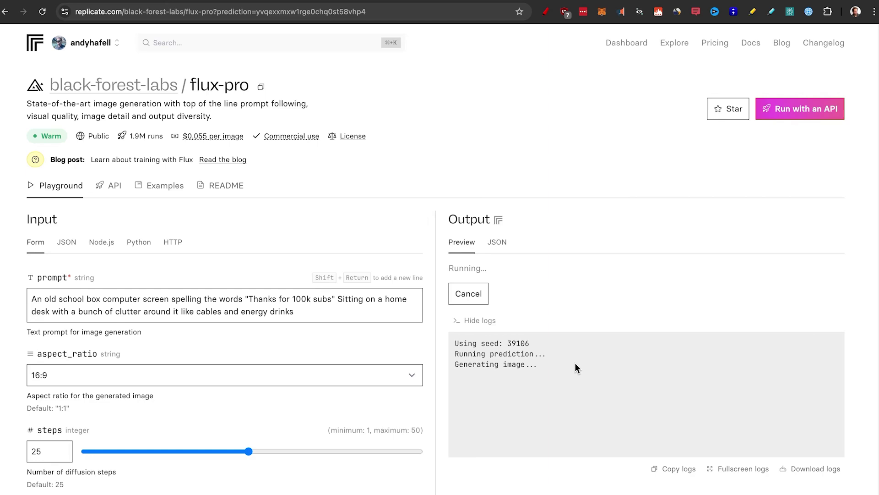
Step: Scroll to view the generated old-monitor 'Thanks for 100k subs' image beside energy drinks
scroll(746, 311, down, 2)
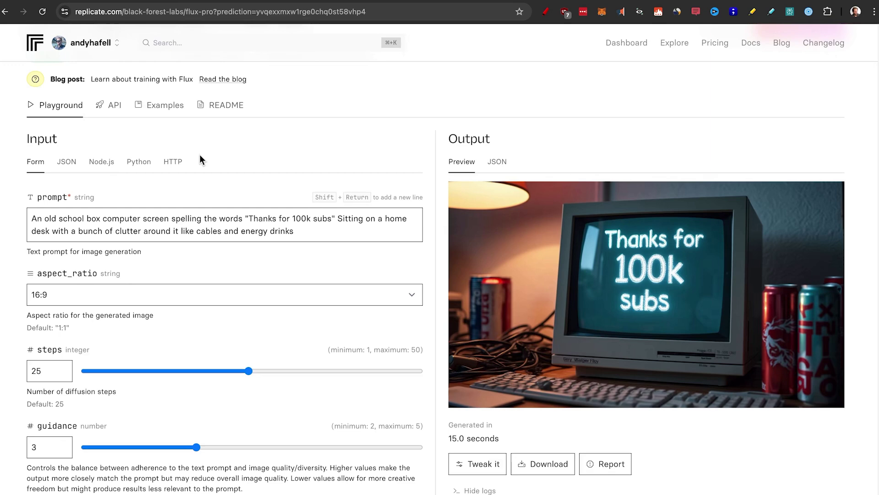
scroll(199, 159, up, 1)
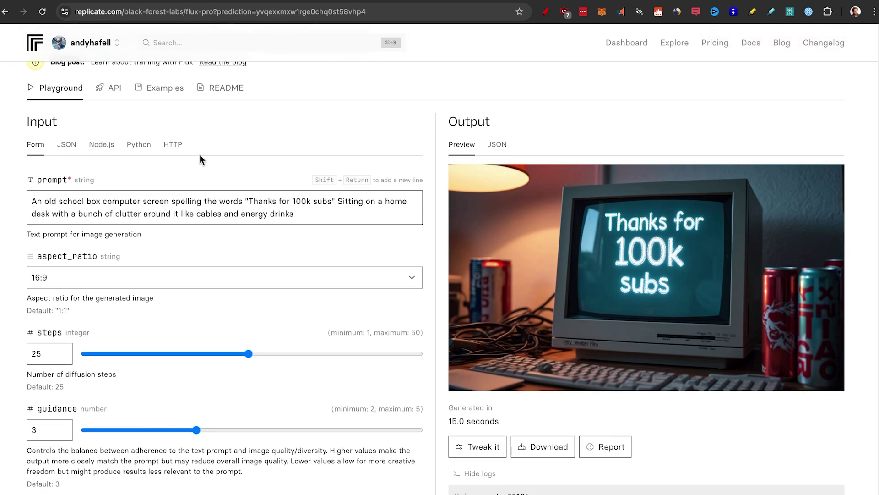
scroll(200, 159, up, 3)
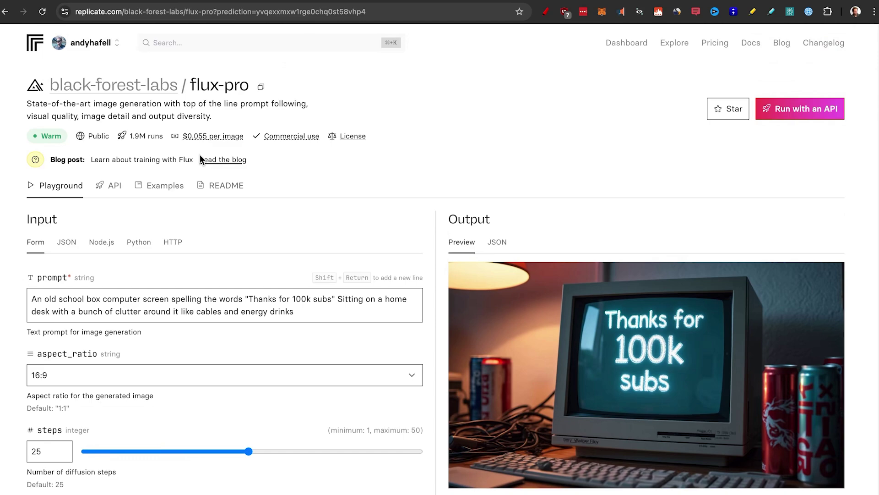
Step: Search for 'flux' and open the lucataco/flux-dev-lora model
key(super+k)
text(flux)
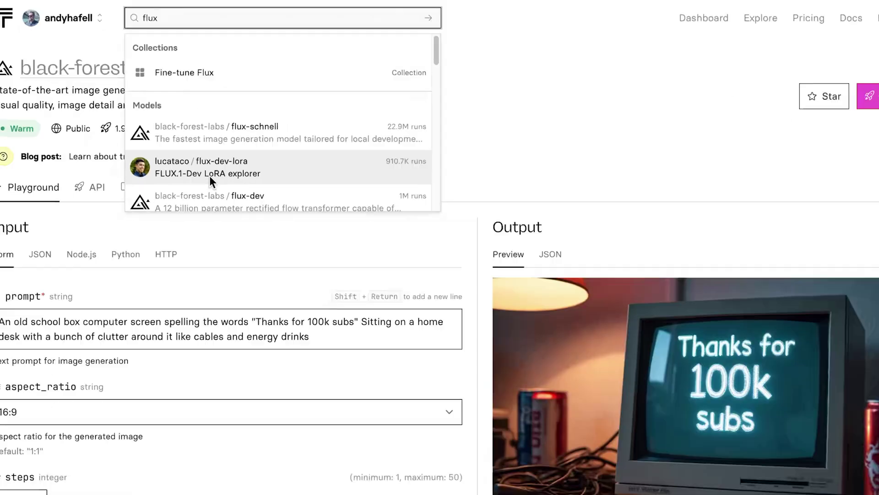
click(210, 175)
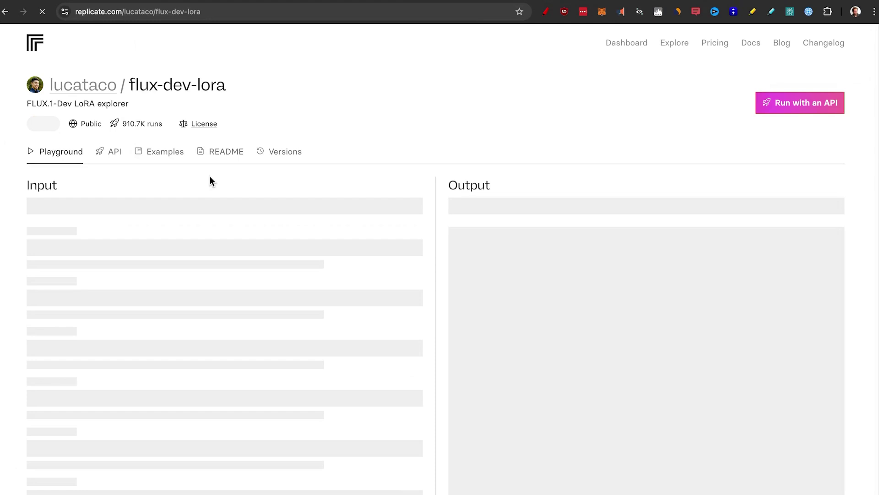
Step: Replace the hf_lora field with the personal LoRA name
scroll(240, 311, down, 2)
scroll(241, 311, down, 10)
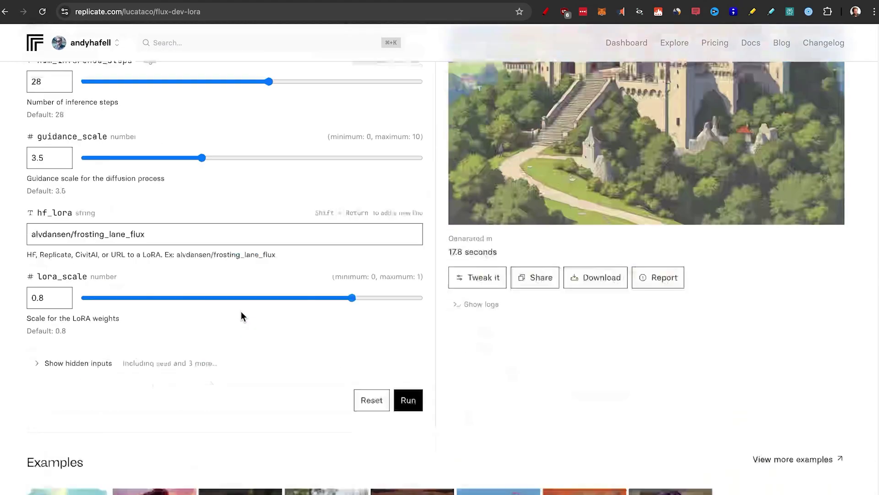
scroll(178, 218, up, 2)
click(164, 203)
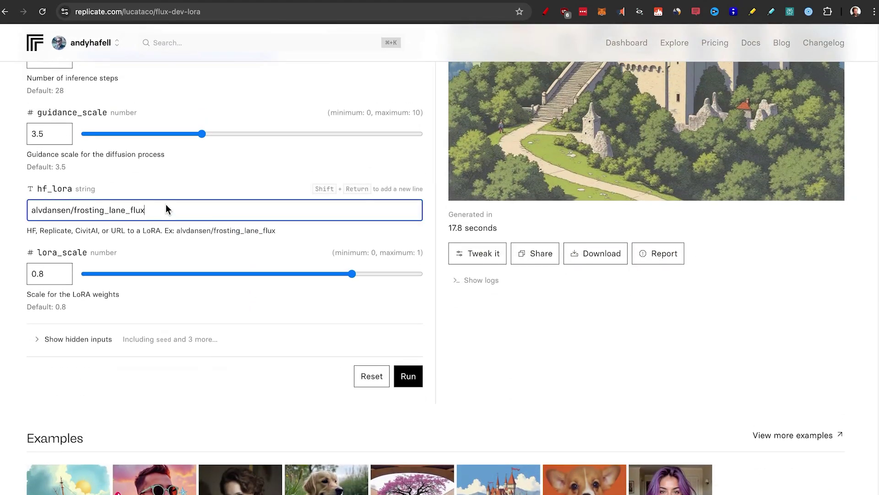
key(super+a)
text(aiandy1/aiandy-lora)
Step: Swap in the beach chair mojito prompt, set aspect ratio to 16:9, and run it
scroll(115, 209, up, 10)
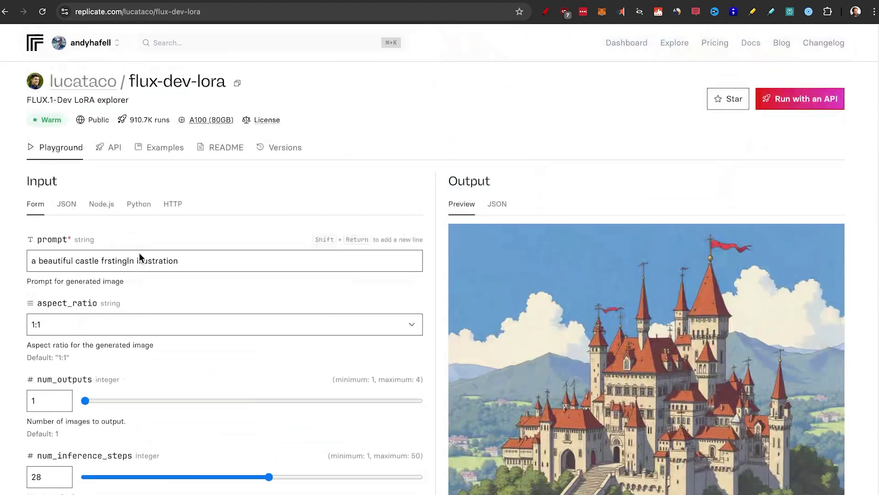
click(140, 255)
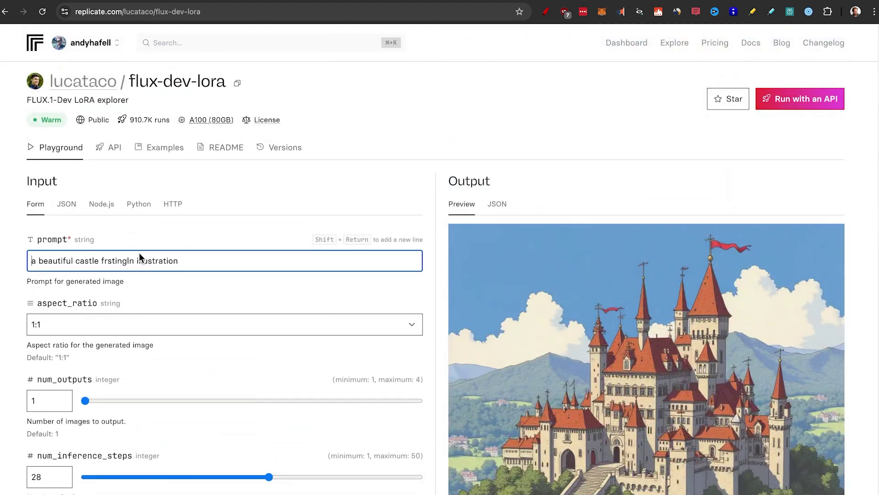
key(super+a)
text(aiandy sitting on a beach chair enjoying the summer)
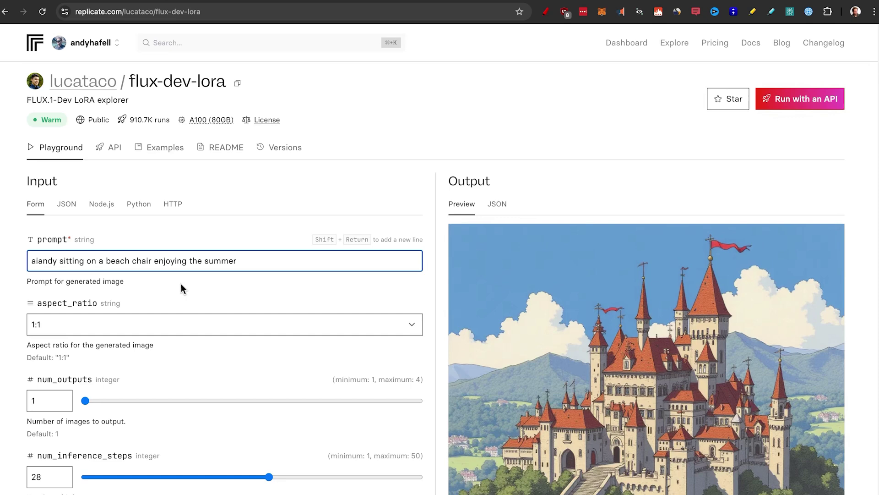
scroll(181, 283, down, 1)
key(Tab)
key(Down)
key(super+Return)
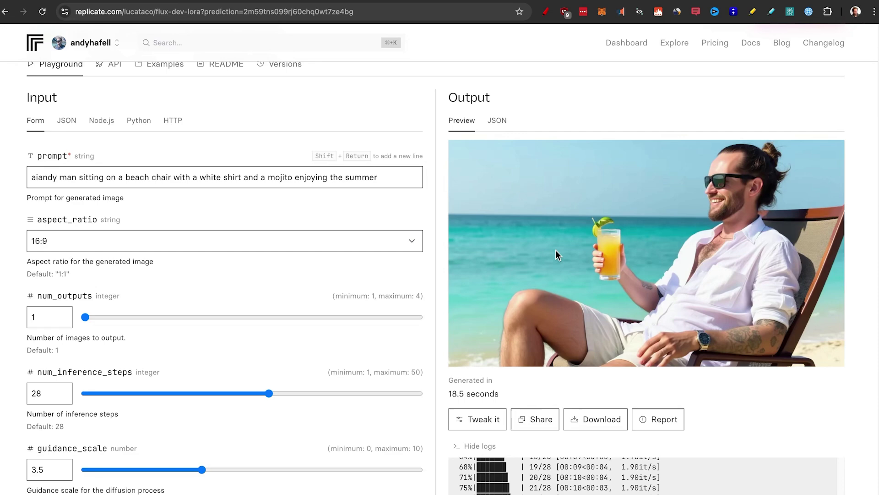
scroll(556, 250, up, 5)
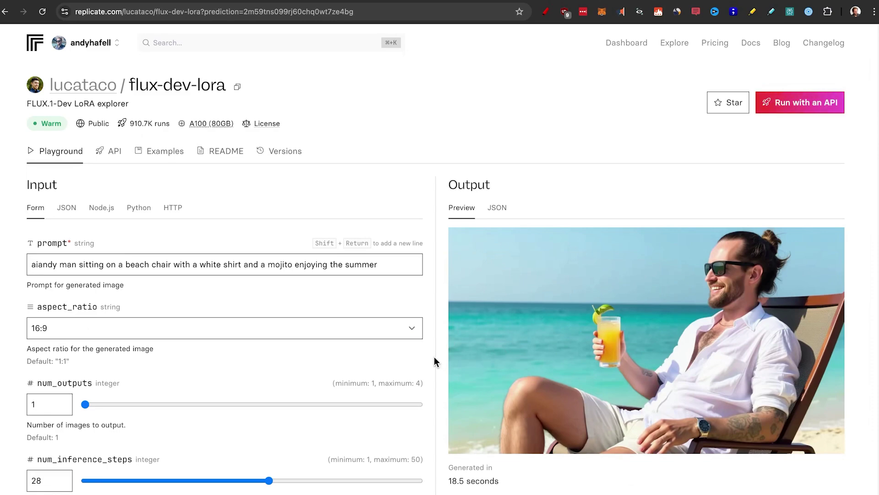
scroll(434, 356, down, 15)
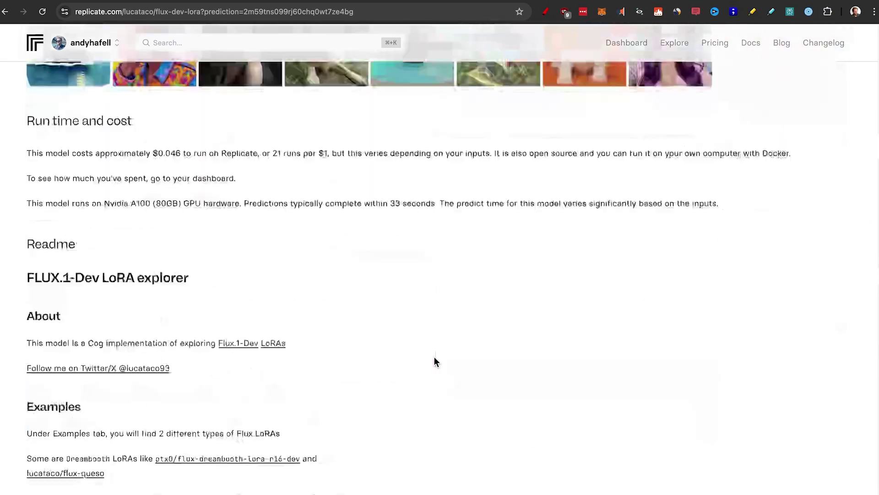
scroll(434, 361, up, 3)
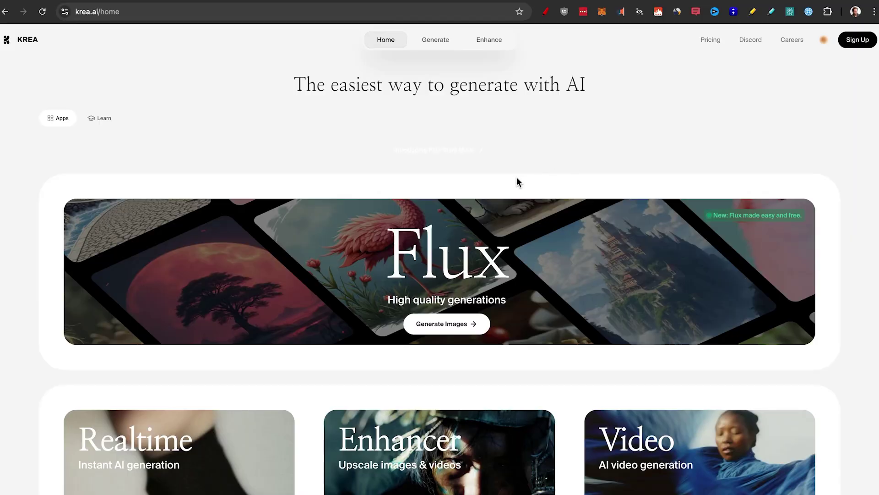
Step: Sign into Krea AI using Continue with Google and the Google account
scroll(517, 180, down, 2)
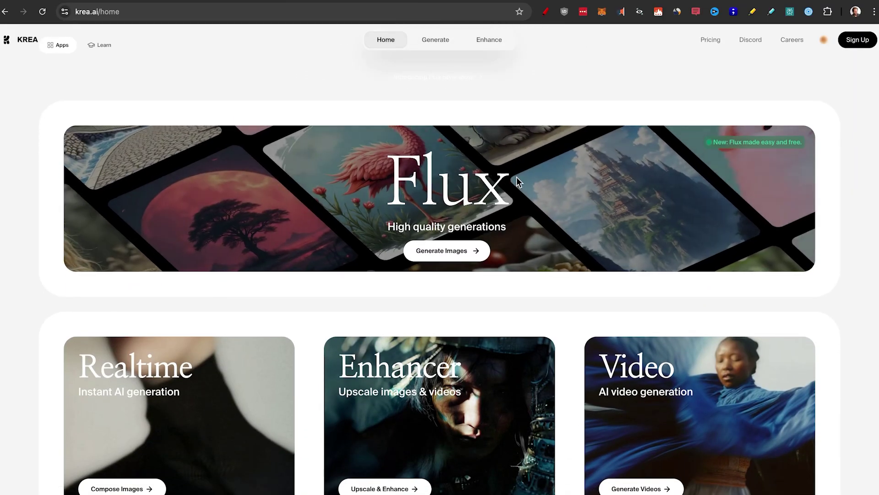
scroll(517, 177, up, 2)
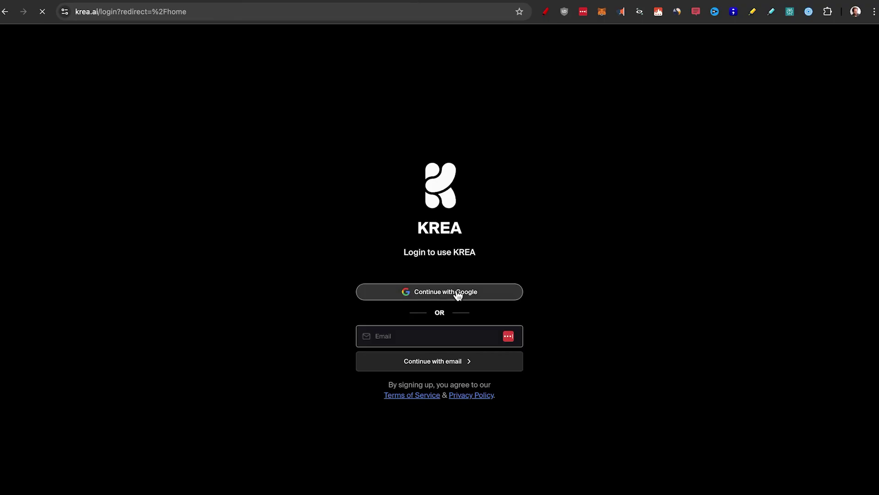
click(455, 295)
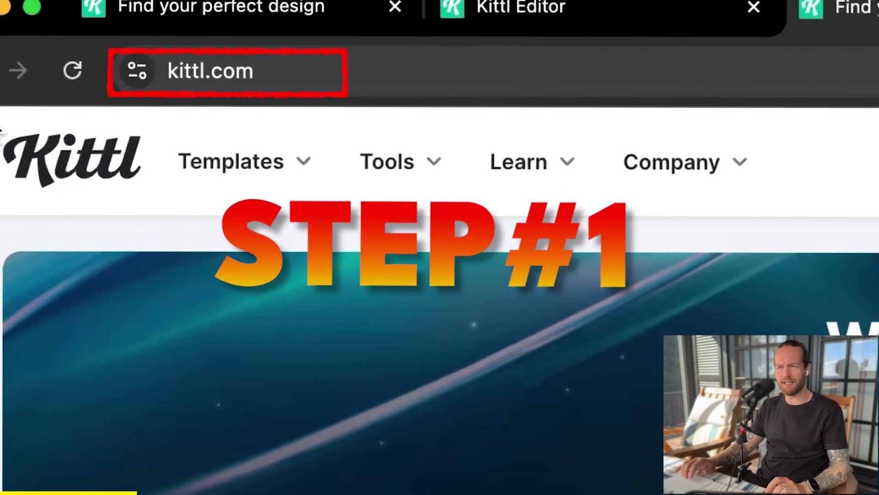
Step: Apply the Skullbeast T-shirt template to a new 1200 × 1200 Kittl canvas
scroll(348, 415, down, 8)
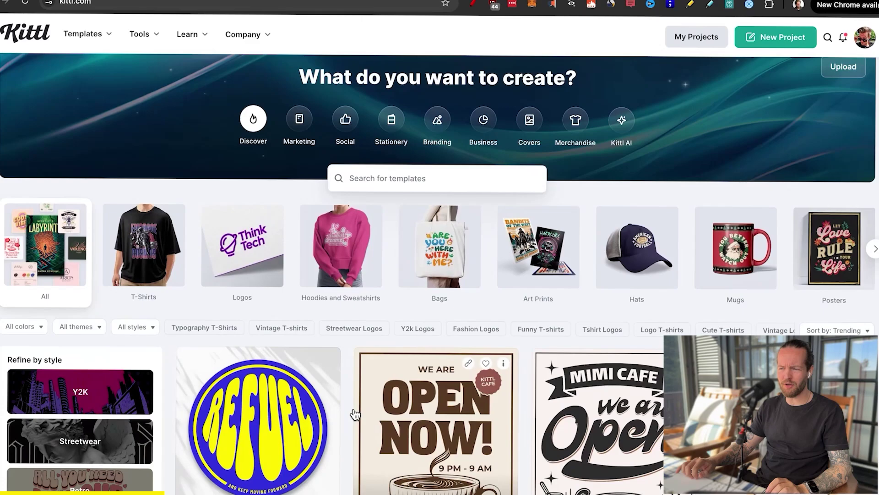
scroll(344, 413, down, 10)
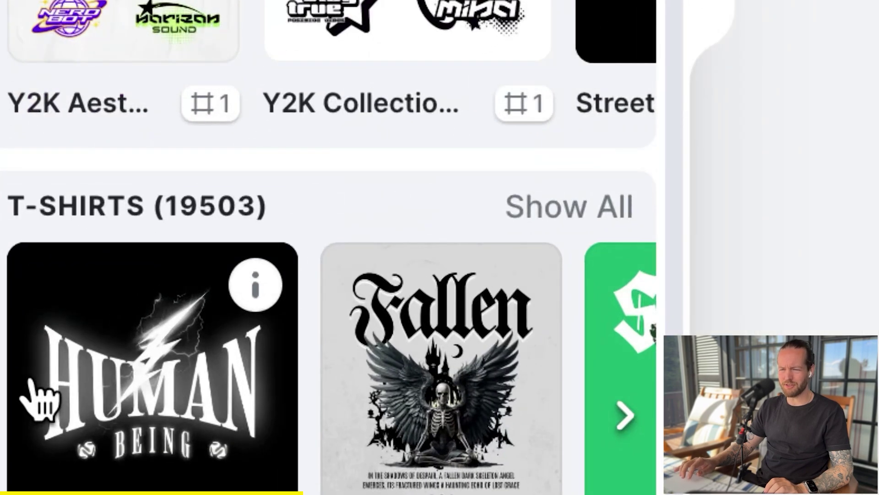
scroll(137, 401, right, 5)
click(368, 265)
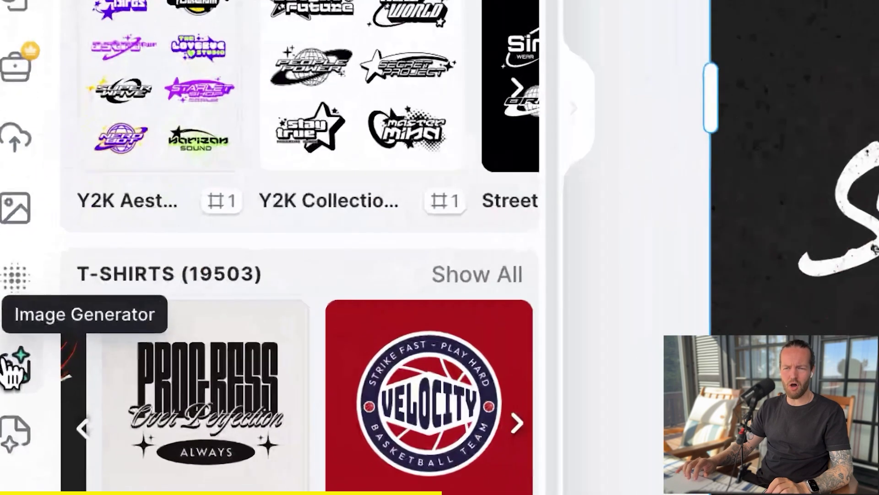
Step: Generate a streetwear roaring bear image and drag its corner to enlarge it on the canvas
click(7, 360)
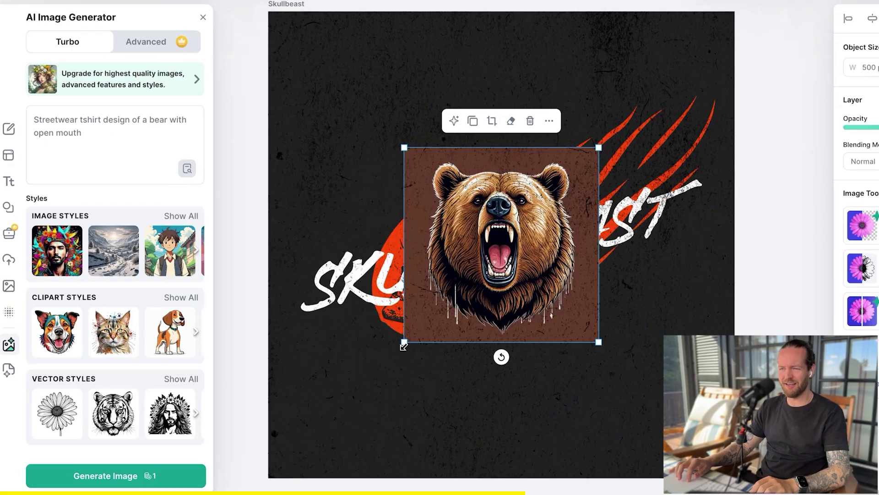
drag(404, 343, 341, 379)
drag(305, 403, 304, 402)
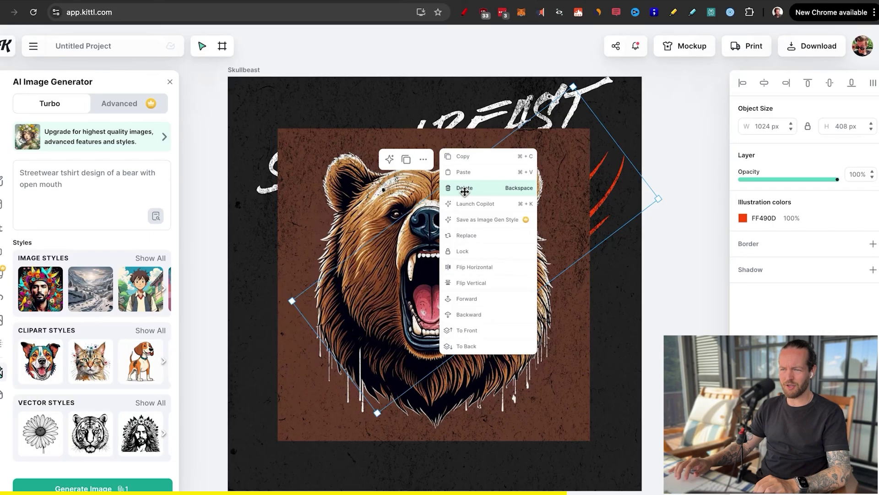
click(464, 191)
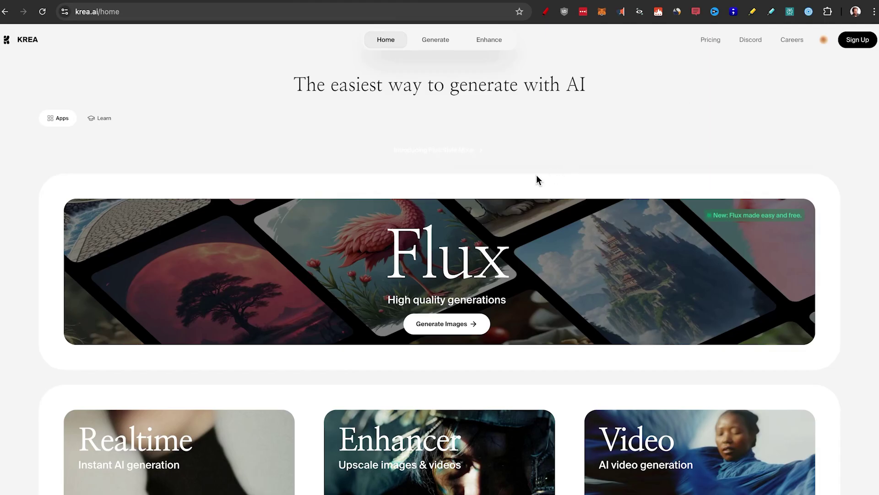
Step: Sign in to Krea AI with the Google account from the home page
scroll(516, 177, down, 2)
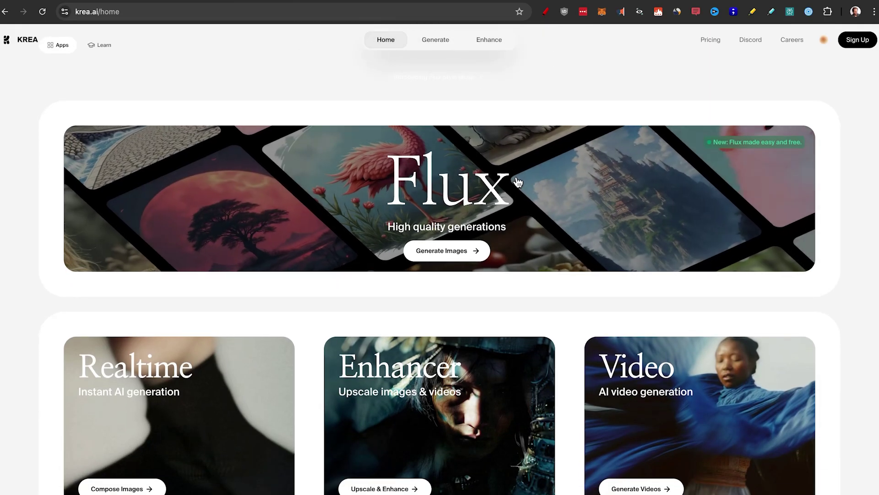
scroll(517, 178, up, 2)
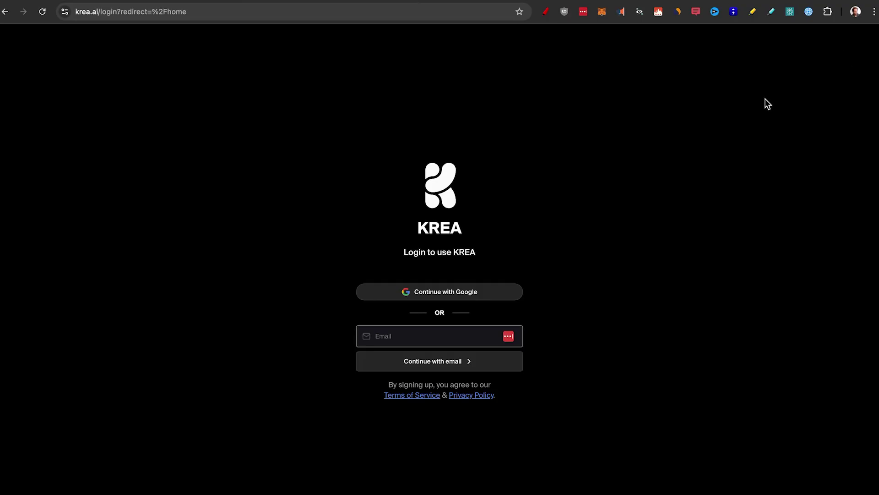
click(461, 290)
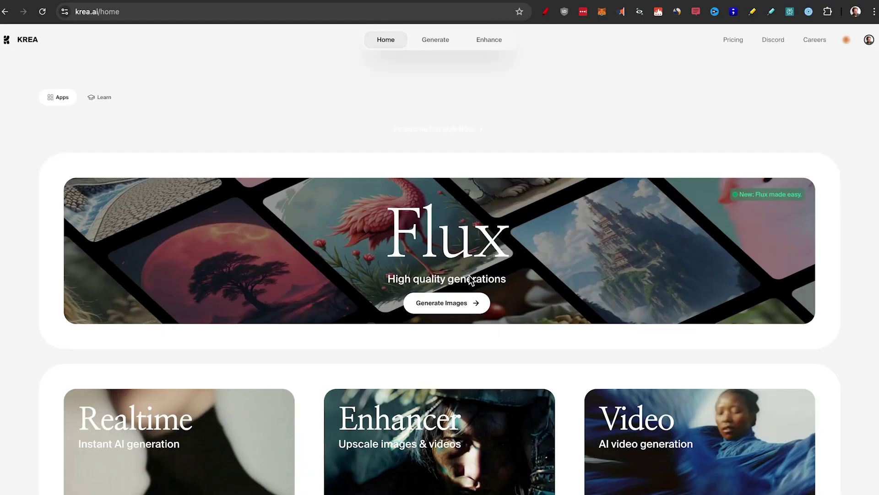
Step: Launch the Flux generator from the home banner and scroll back through past generations
click(505, 288)
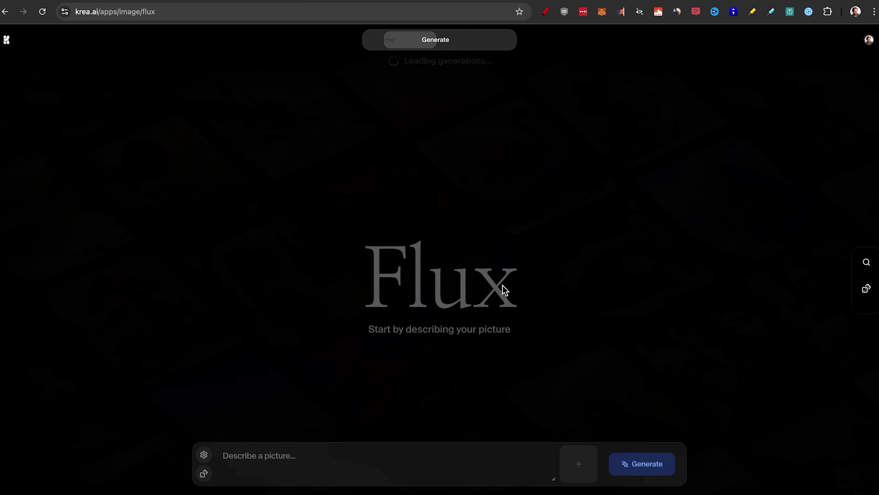
scroll(186, 408, down, 3)
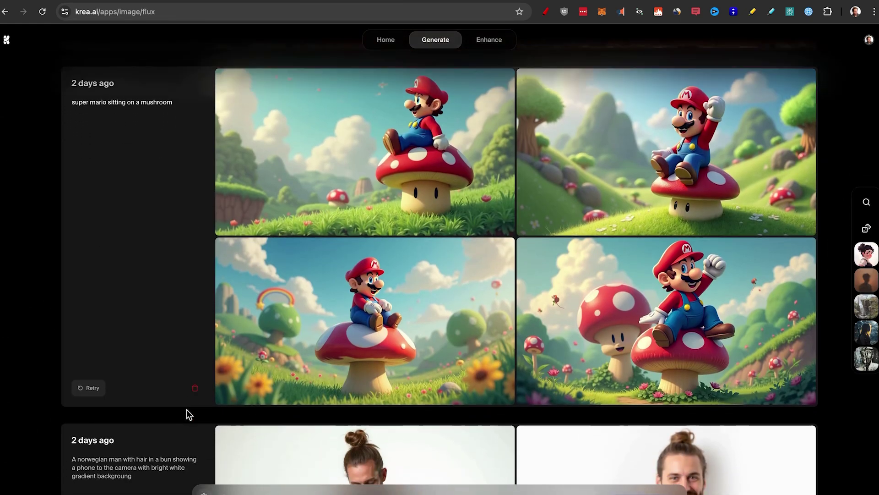
scroll(188, 413, down, 3)
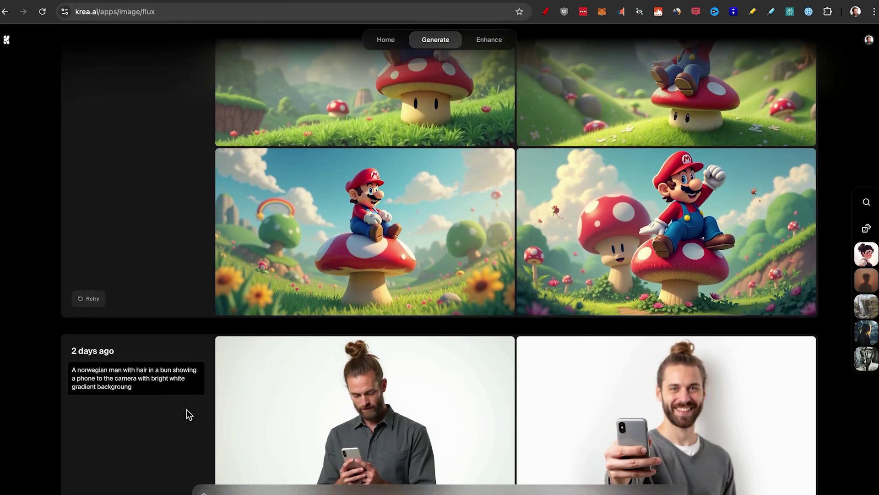
scroll(186, 409, down, 3)
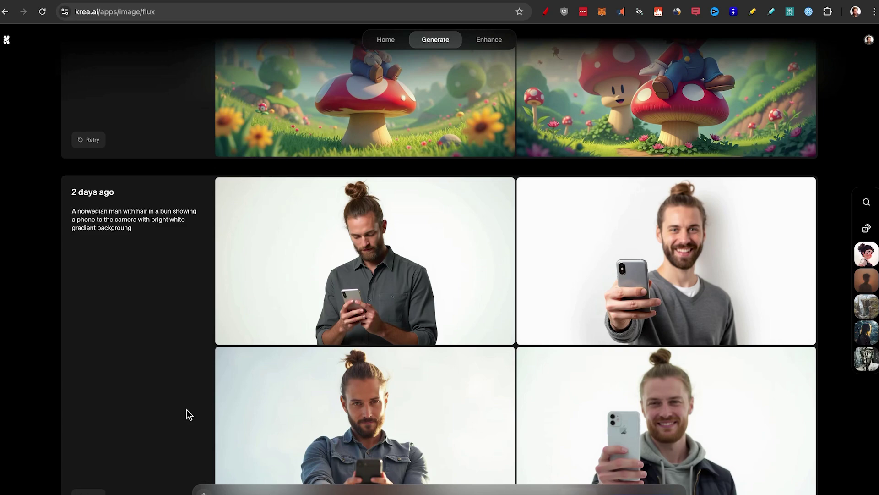
scroll(186, 408, down, 6)
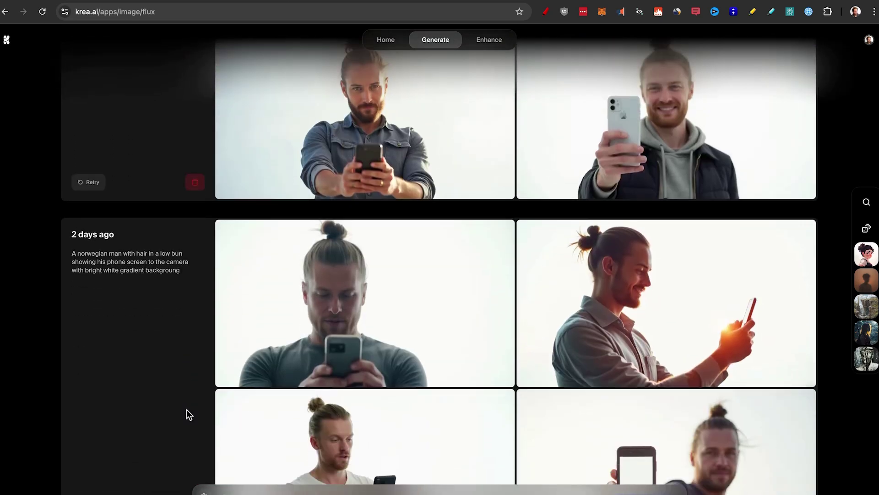
scroll(186, 409, down, 8)
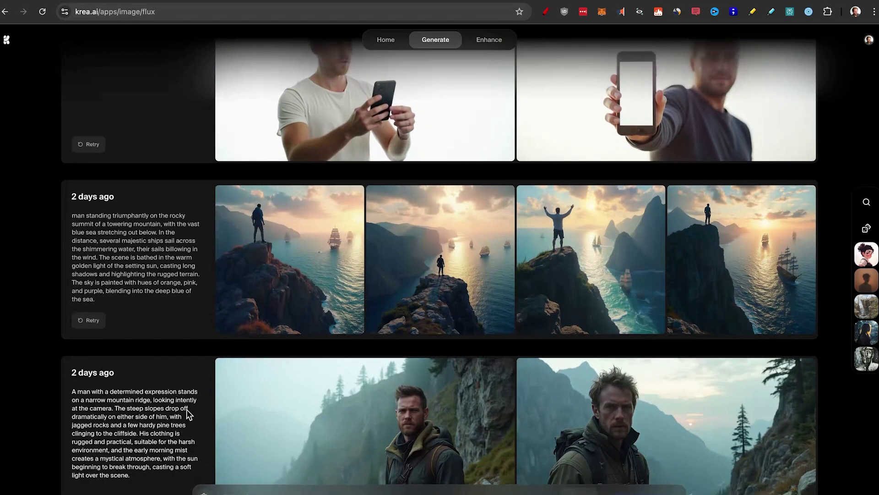
scroll(186, 408, down, 6)
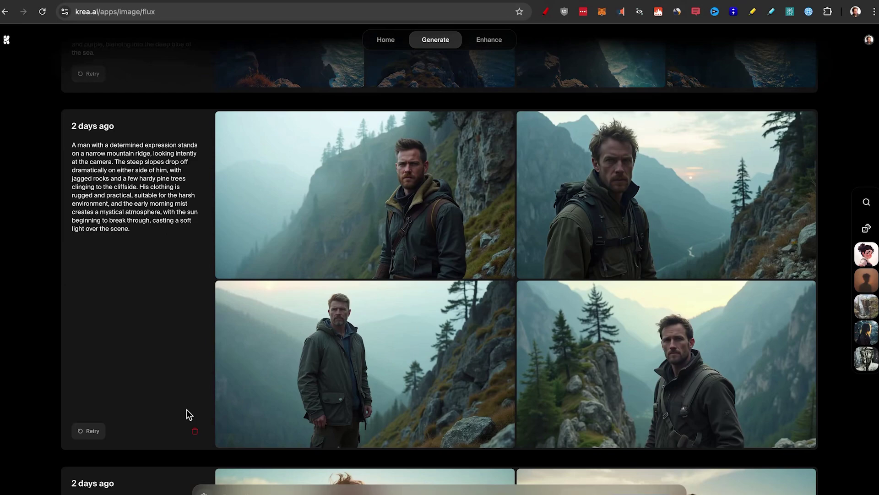
scroll(186, 409, down, 9)
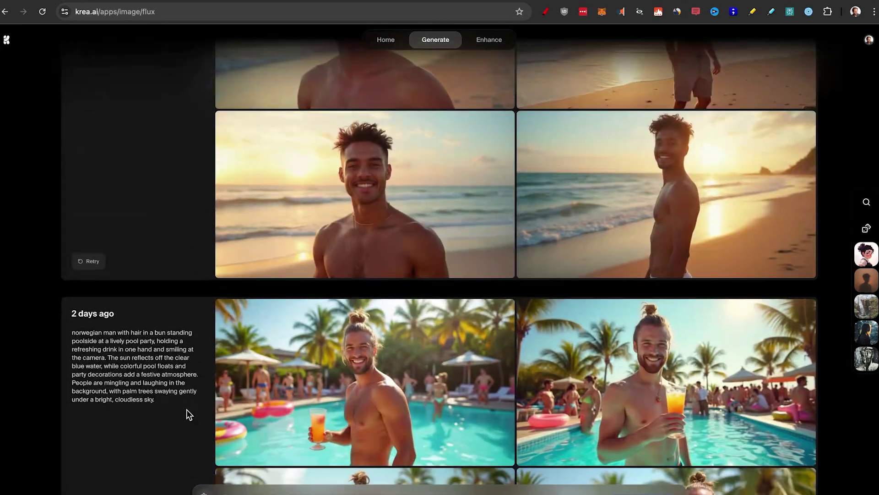
scroll(185, 409, down, 12)
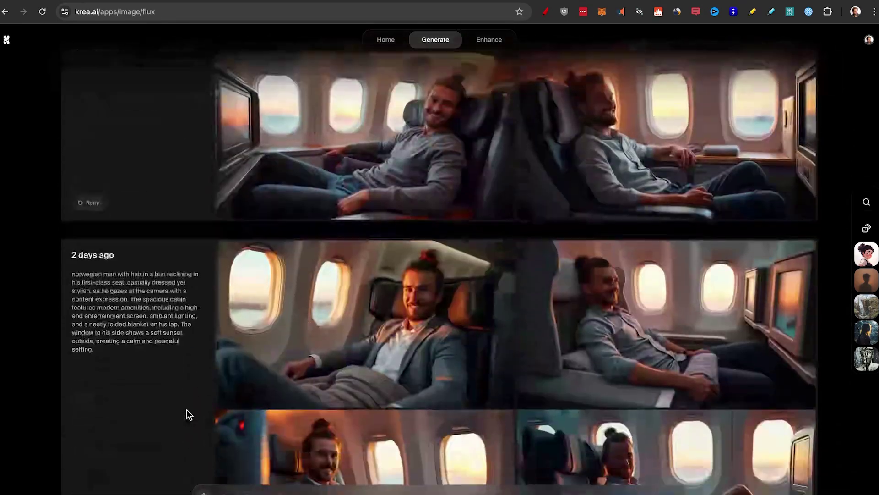
scroll(186, 409, down, 7)
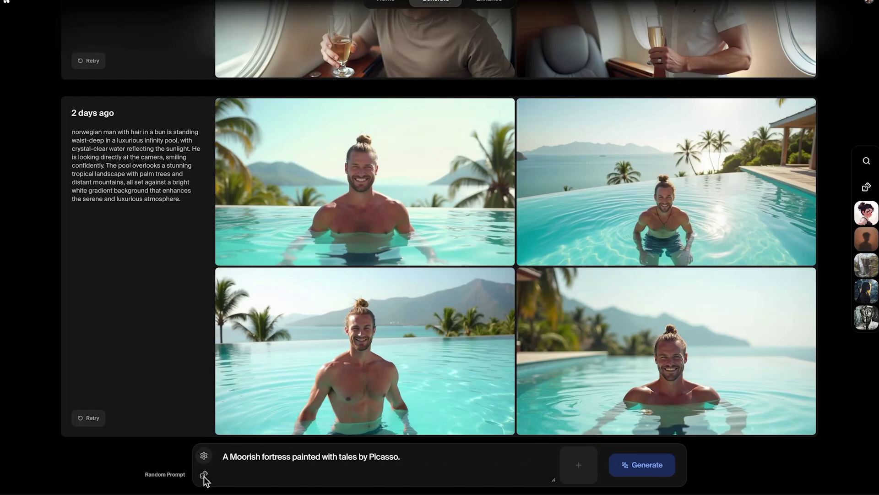
Step: Generate images for 'Gorgeous girl sitting on top of a dragon' and browse them enlarged
drag(223, 456, 390, 457)
text(Gorgeous girl sitting on top of a )
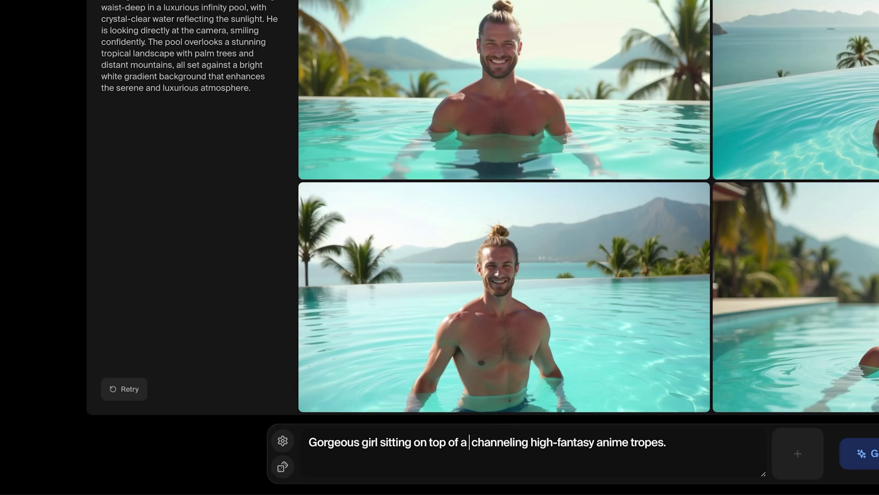
text(dragon)
click(867, 453)
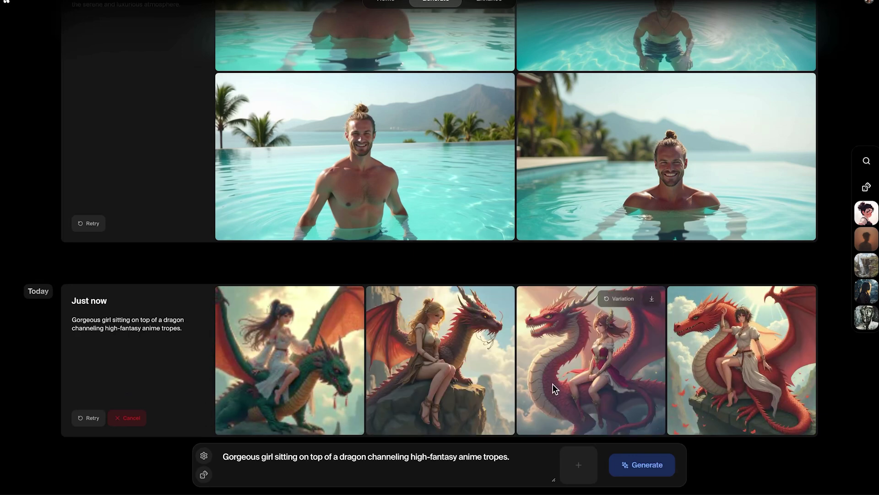
click(587, 378)
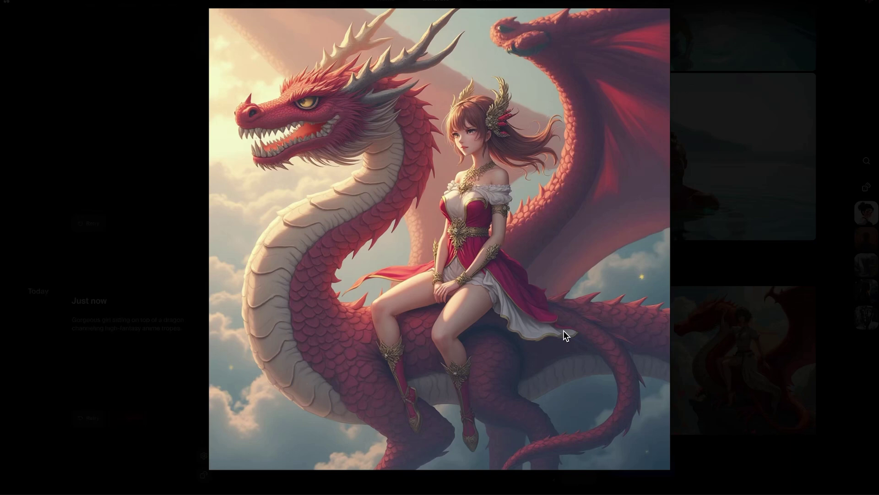
key(Right)
key(Right)
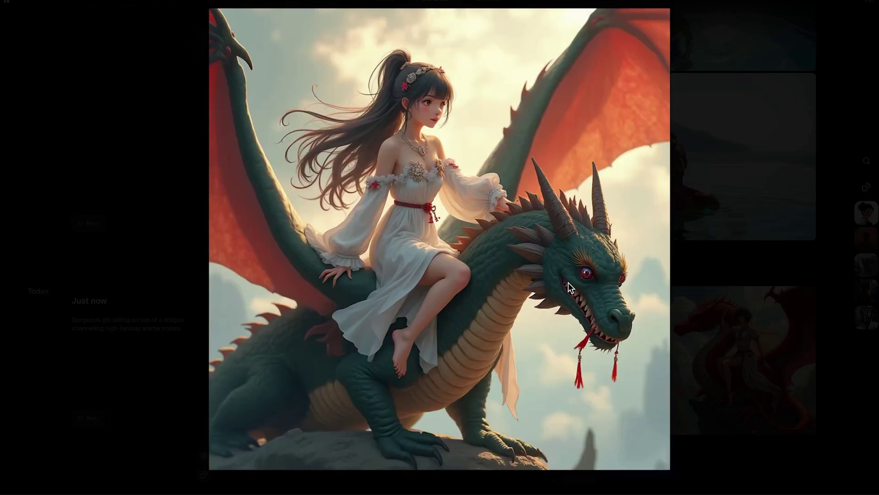
Step: Switch the generation aspect ratio from square to 16:9 widescreen
key(Escape)
click(204, 455)
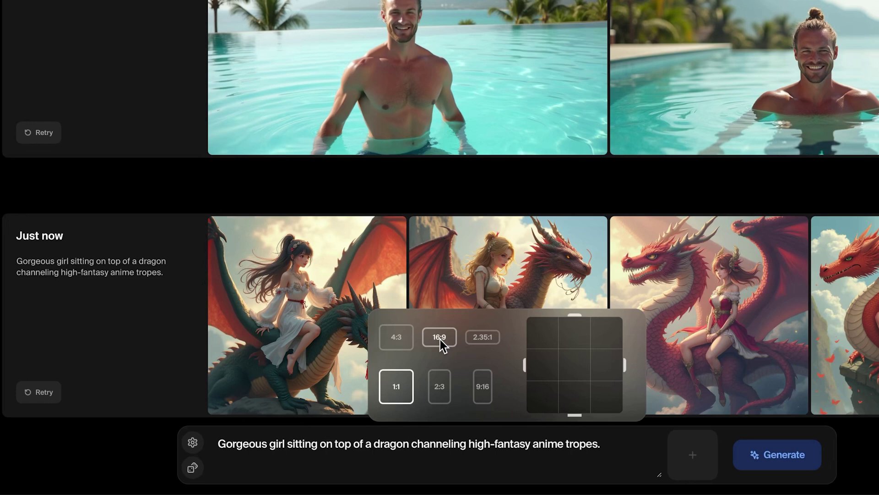
click(441, 340)
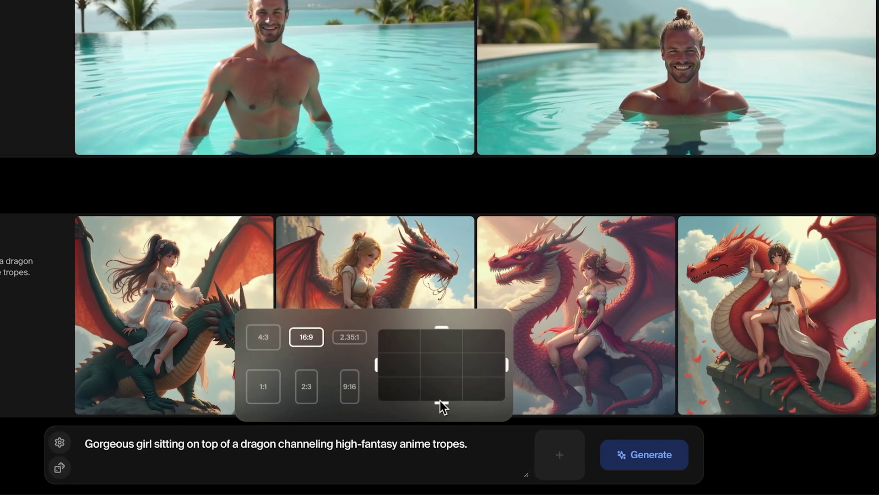
mouse_move(441, 402)
mouse_down()
mouse_move(441, 380)
mouse_move(440, 399)
mouse_up()
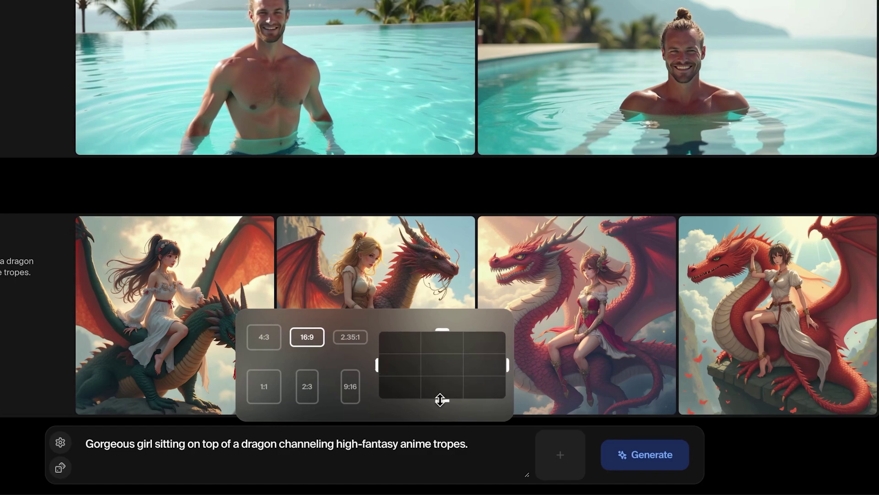
click(252, 444)
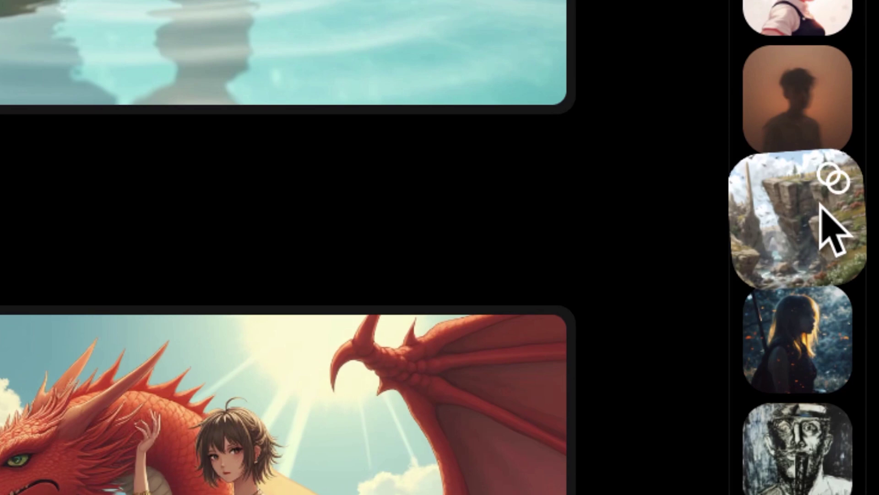
Step: Add the ink sketch as a lower-strength style reference and generate the dragon images
scroll(820, 206, down, 5)
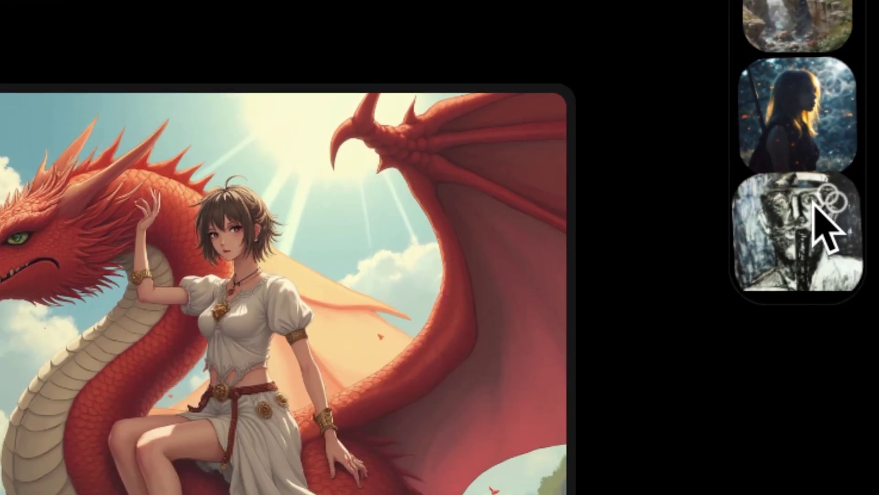
scroll(814, 207, down, 1)
click(805, 205)
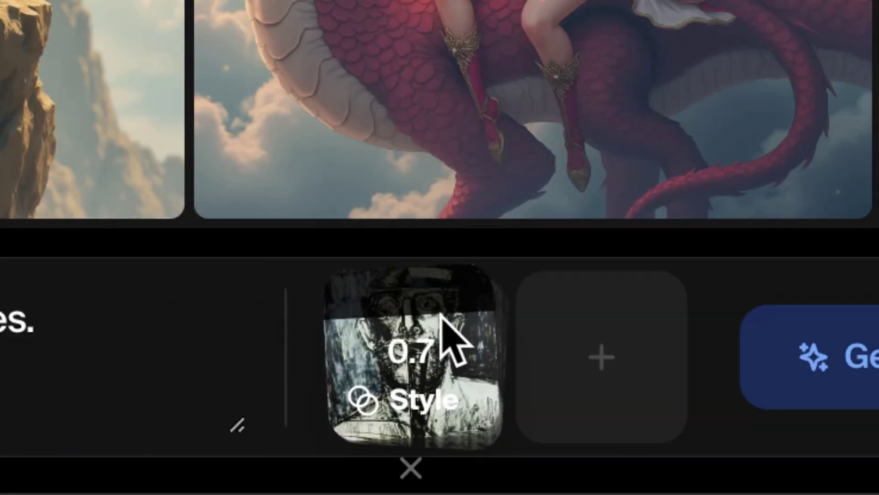
drag(441, 316, 441, 271)
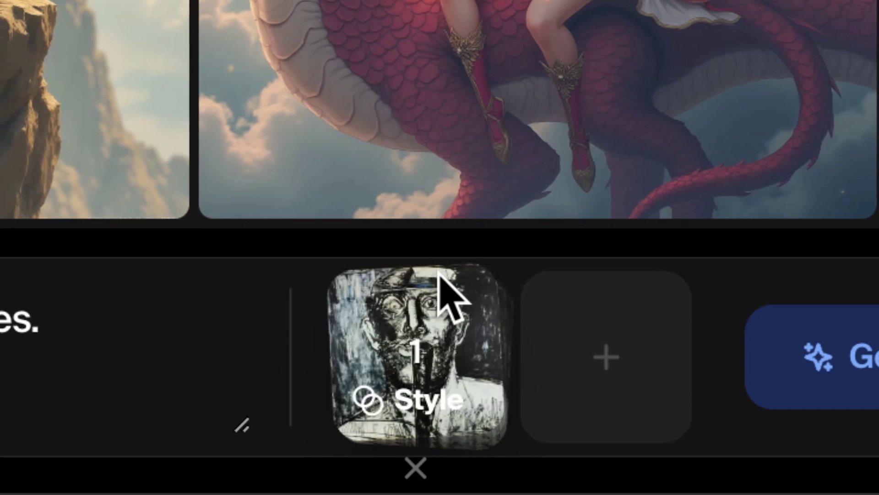
click(818, 385)
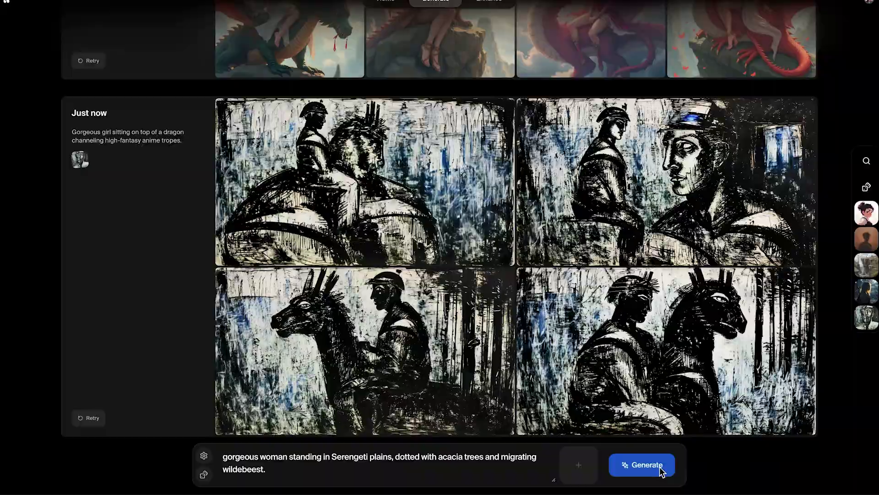
Step: Apply the Kapra poster style from the gallery and generate the Serengeti plains images
click(578, 465)
scroll(440, 339, down, 5)
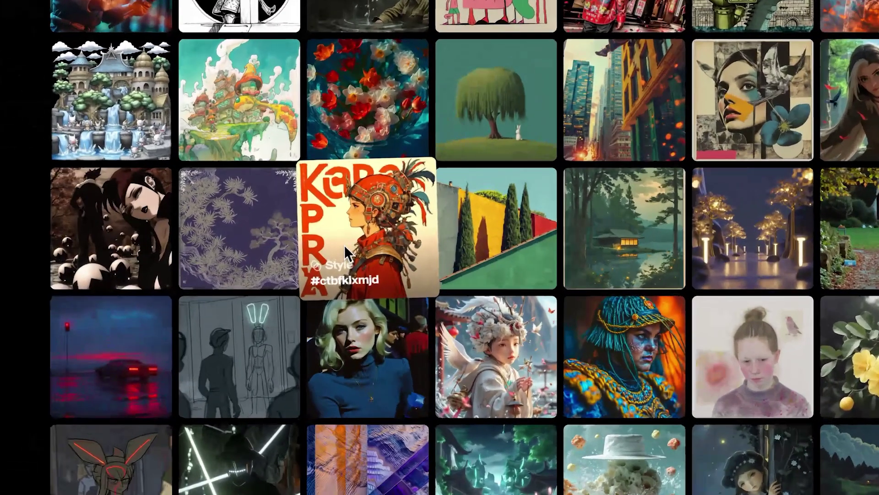
click(345, 244)
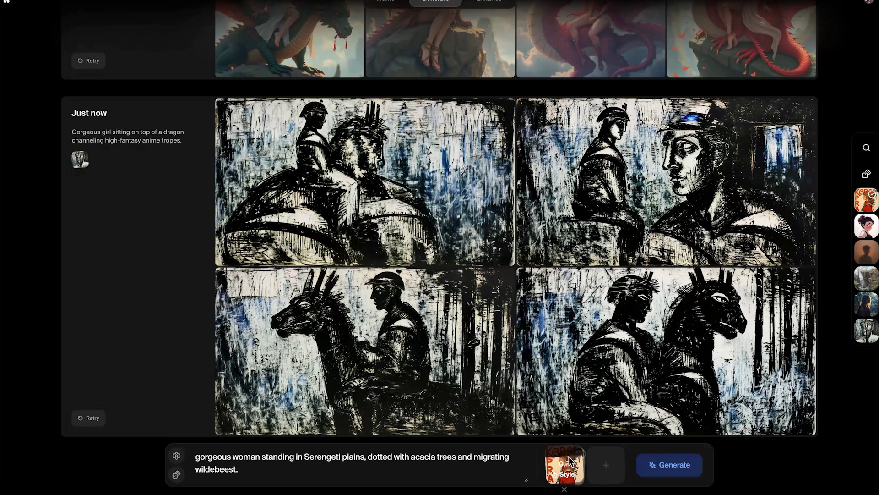
click(682, 466)
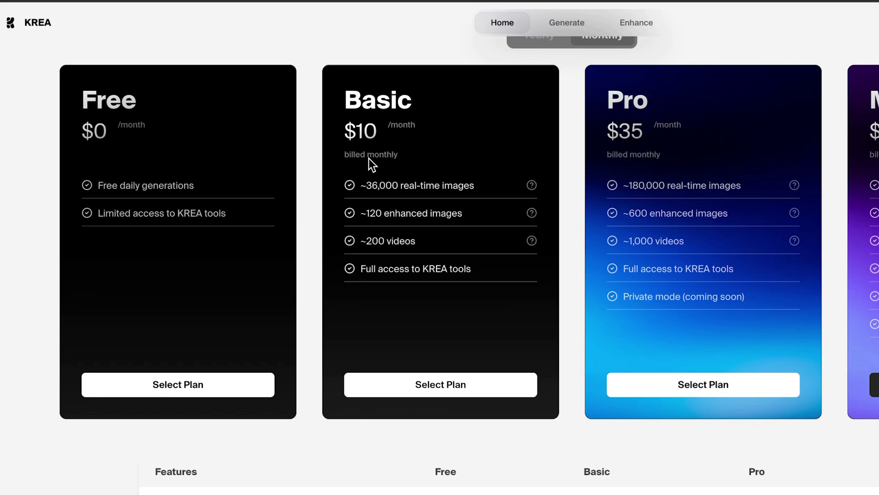
Step: Review Krea's pricing plans, then generate the sunflower-field woman prompt
scroll(401, 201, down, 2)
scroll(413, 205, down, 2)
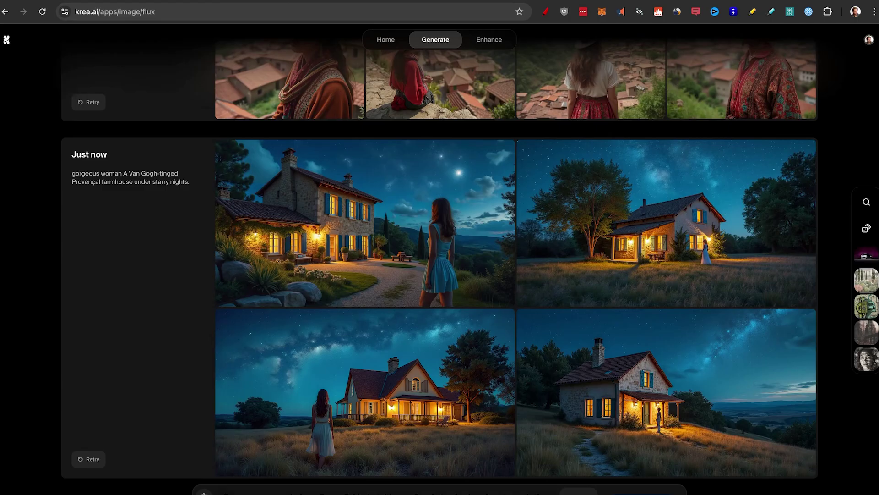
key(Return)
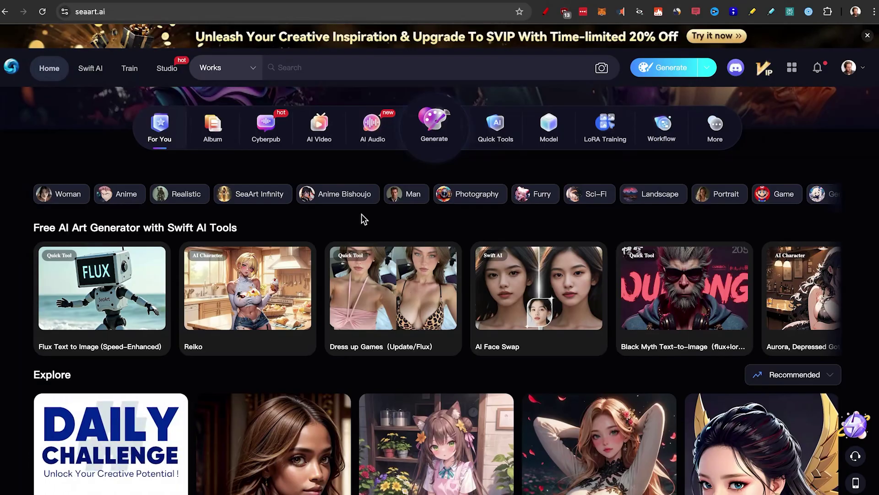
Step: Scroll the SeaArt home page down to the Swift AI Tools section
scroll(361, 215, down, 5)
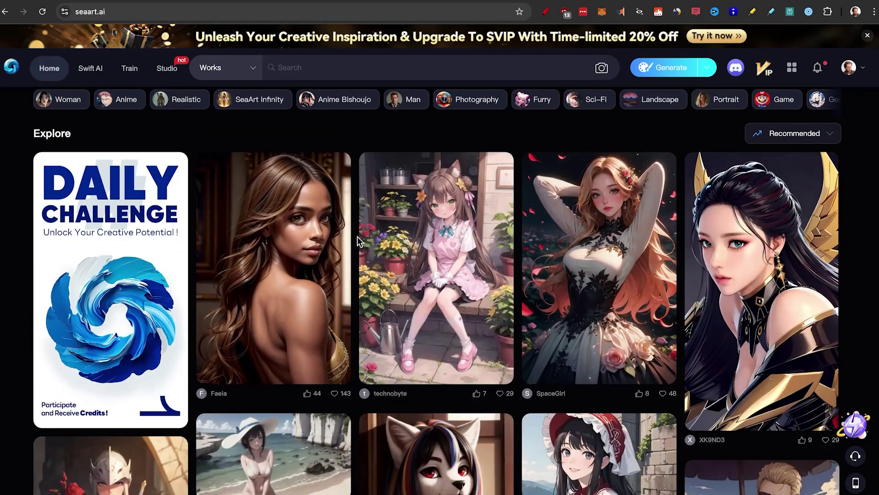
scroll(358, 238, down, 4)
scroll(357, 236, down, 8)
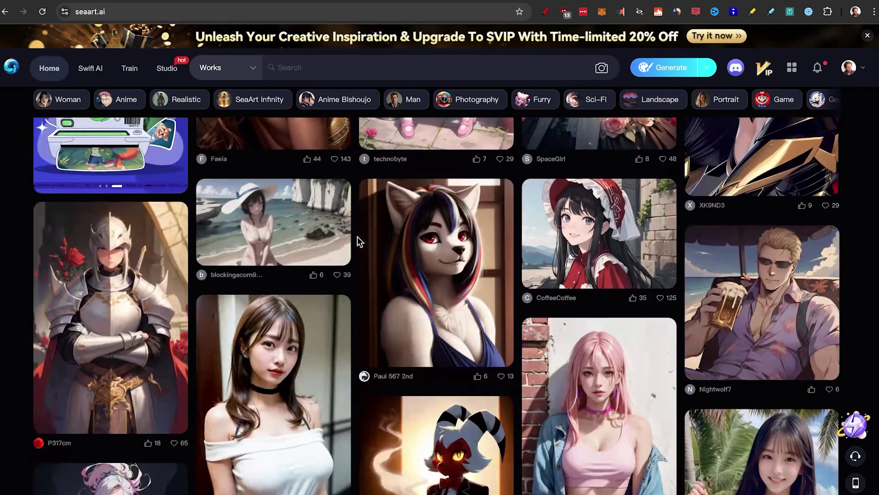
scroll(357, 236, down, 5)
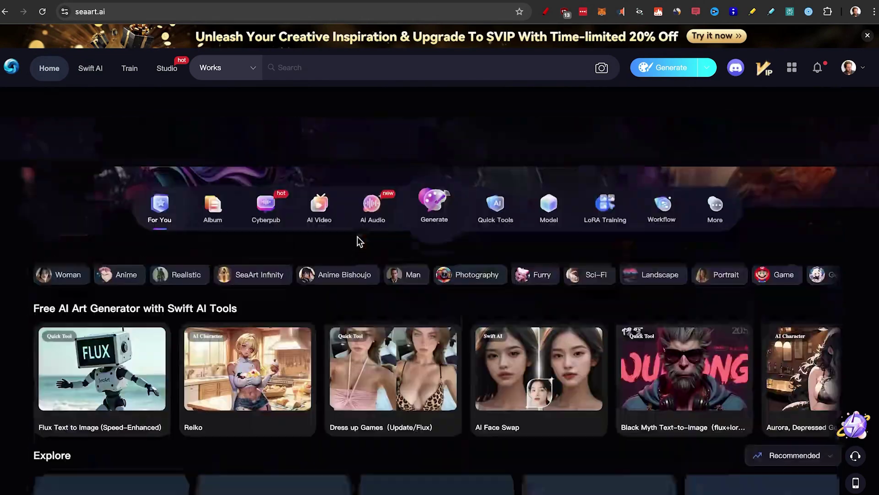
scroll(357, 236, down, 2)
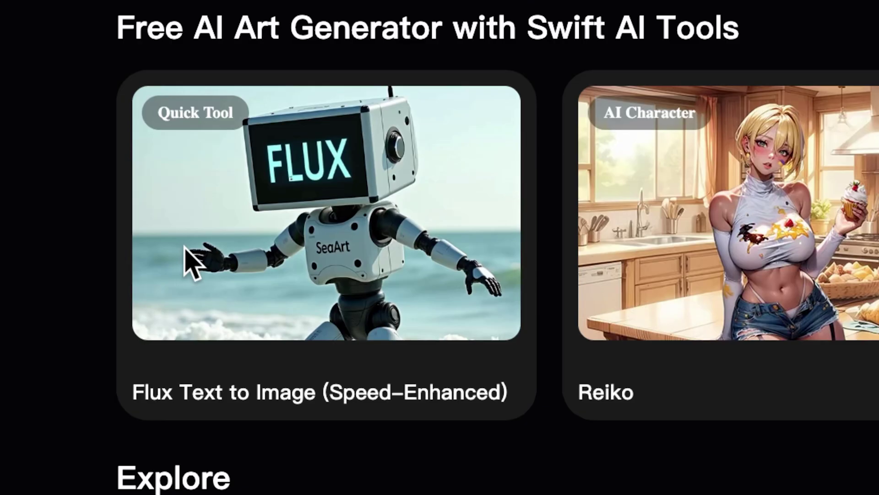
Step: In Flux Text to Image, paste the Santorini cocktail prompt and set the ratio to 16:9
click(56, 300)
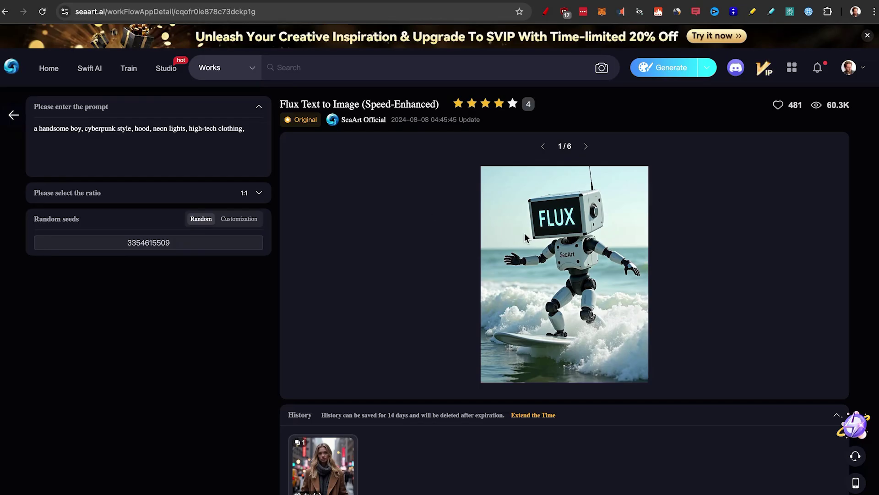
triple_click(105, 129)
text(Gorgeous Norwegian girl standing on top of santorini with a cocktail in her hand smiling)
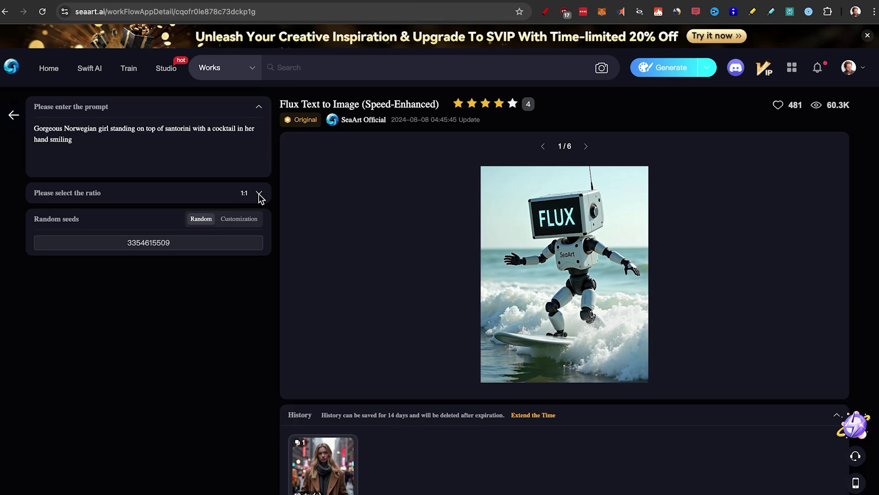
click(260, 194)
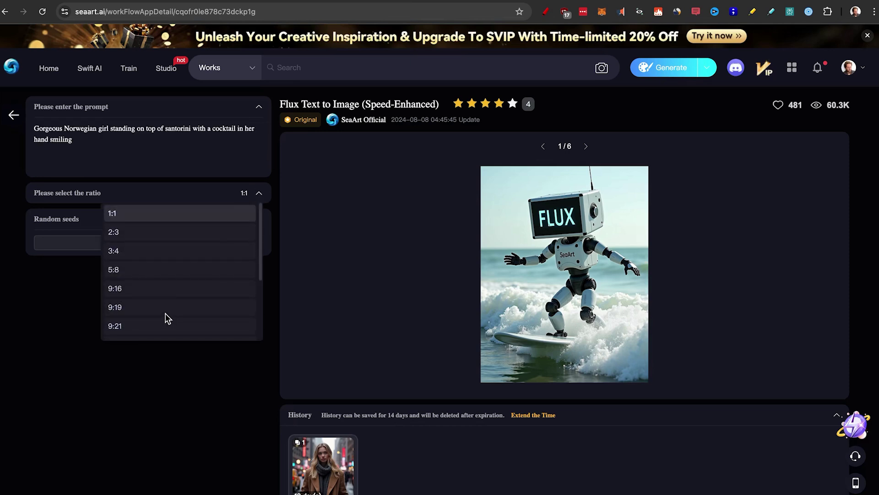
scroll(168, 318, down, 1)
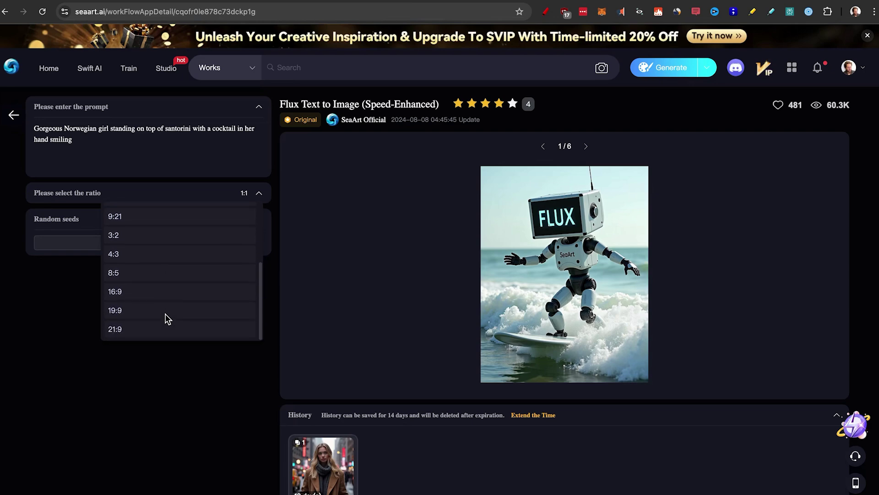
click(165, 292)
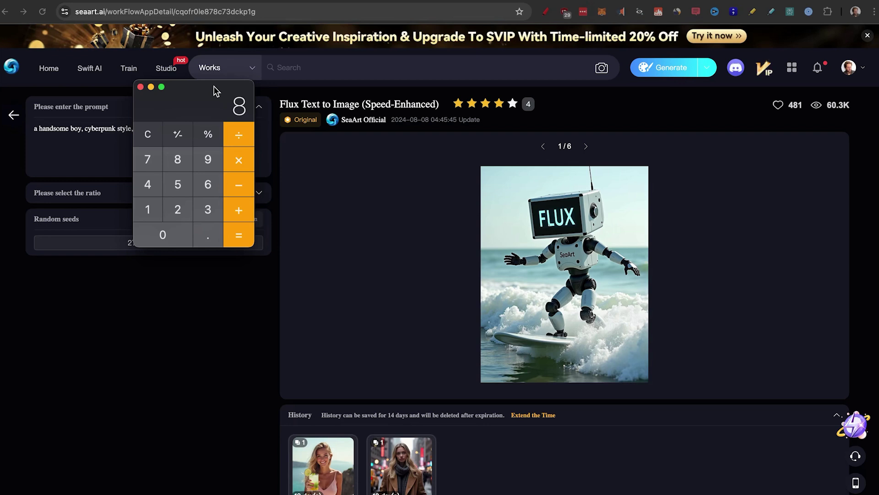
Step: Move the Calculator window aside and close it
drag(216, 89, 303, 133)
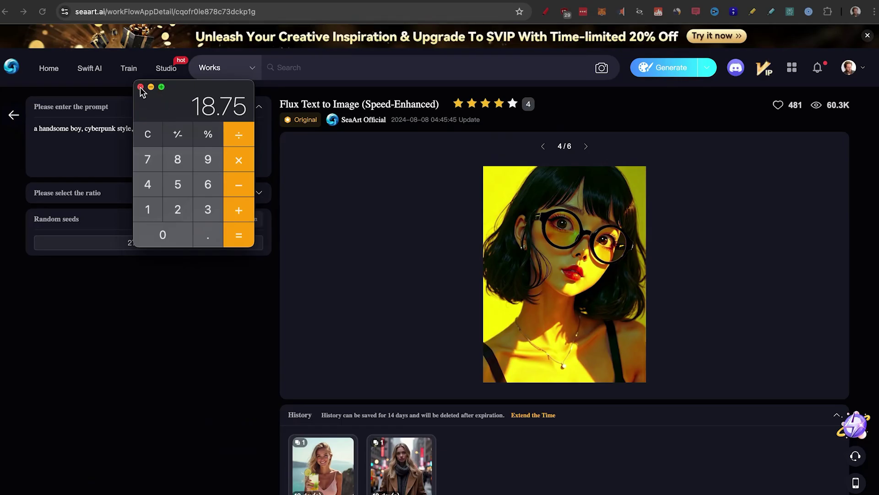
click(141, 88)
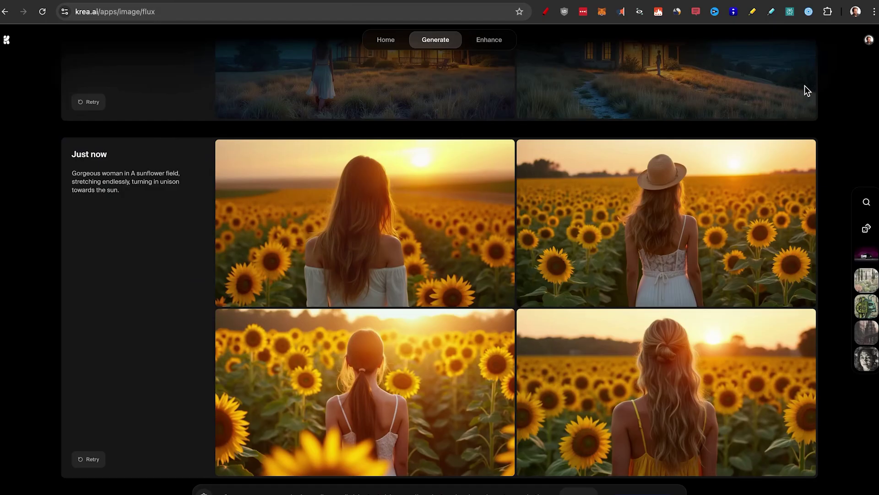
scroll(804, 90, up, 7)
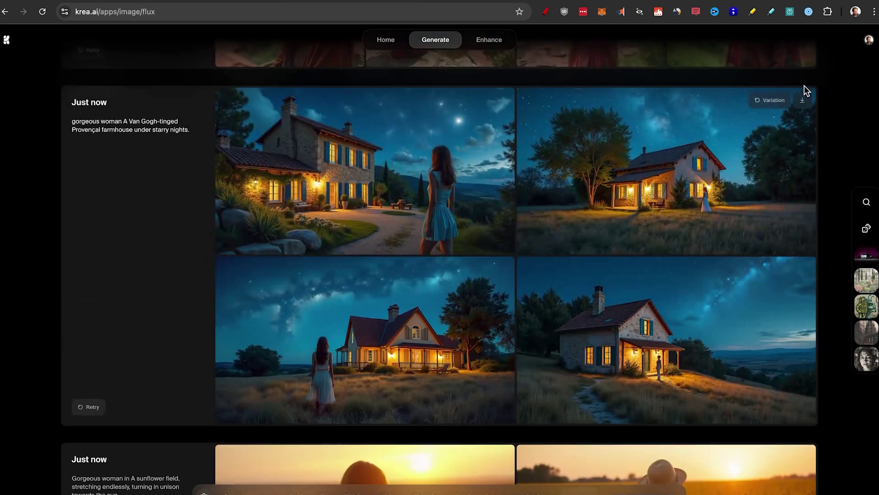
scroll(804, 86, up, 6)
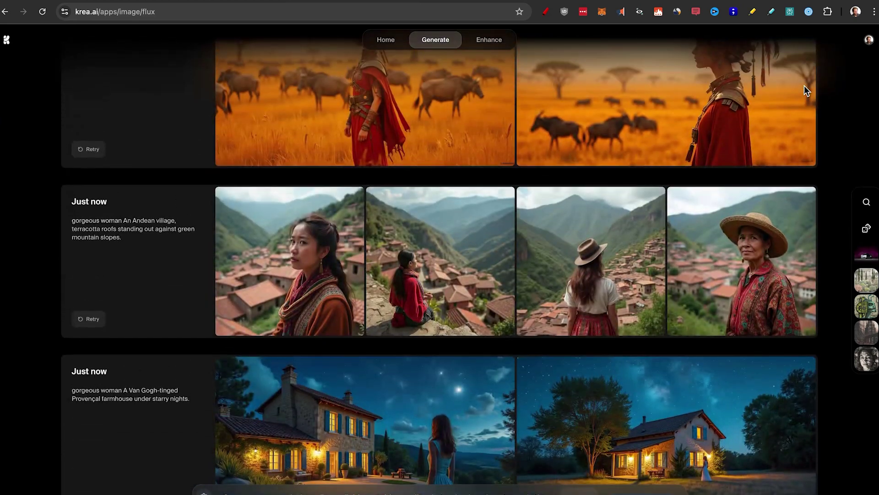
scroll(804, 86, down, 9)
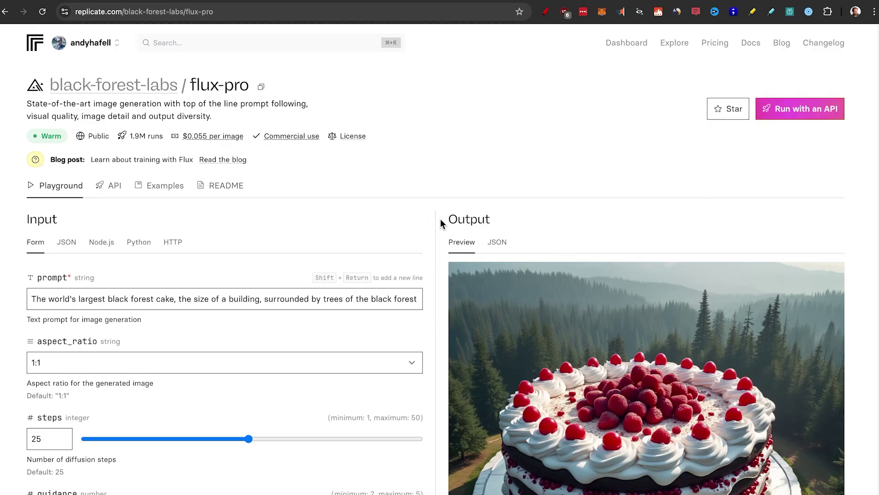
scroll(441, 218, down, 3)
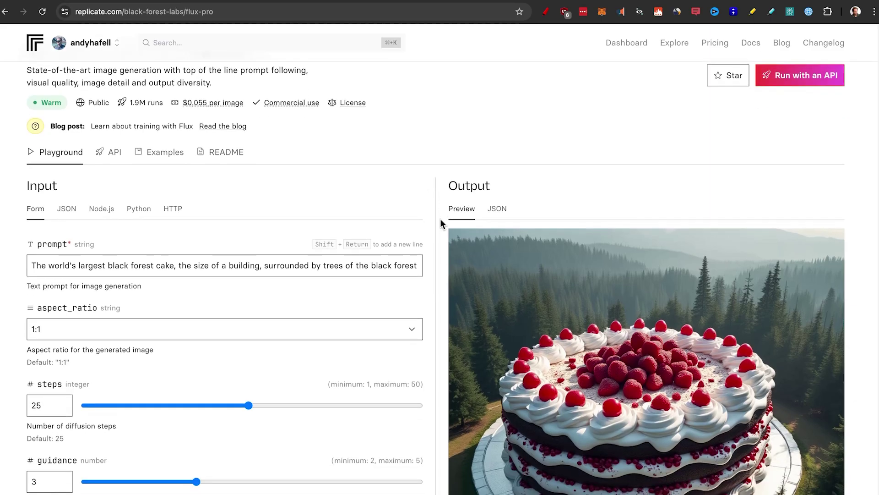
scroll(441, 218, down, 1)
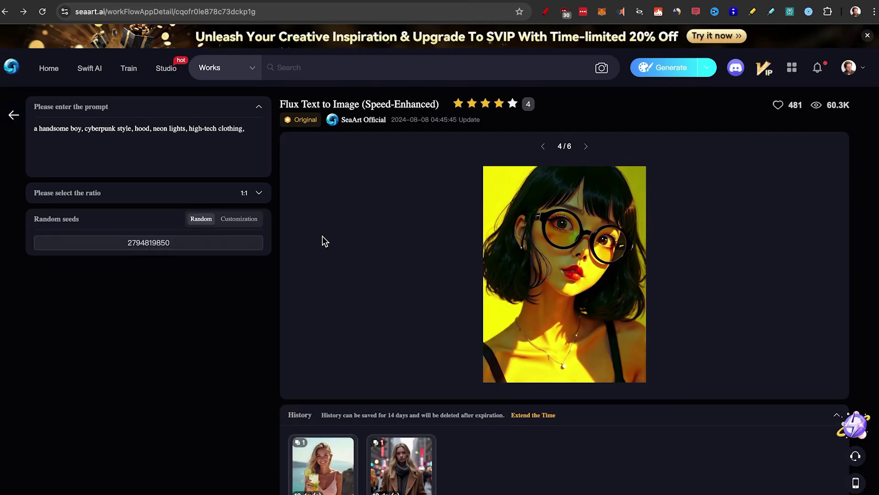
click(218, 1)
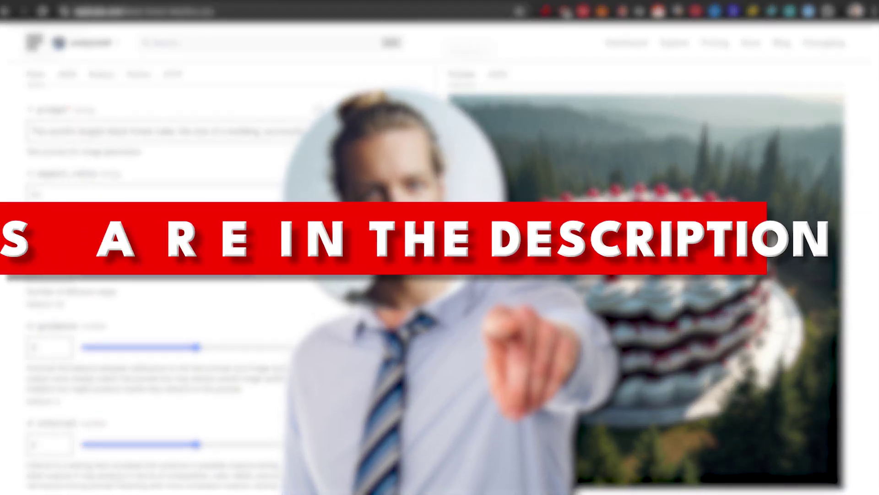